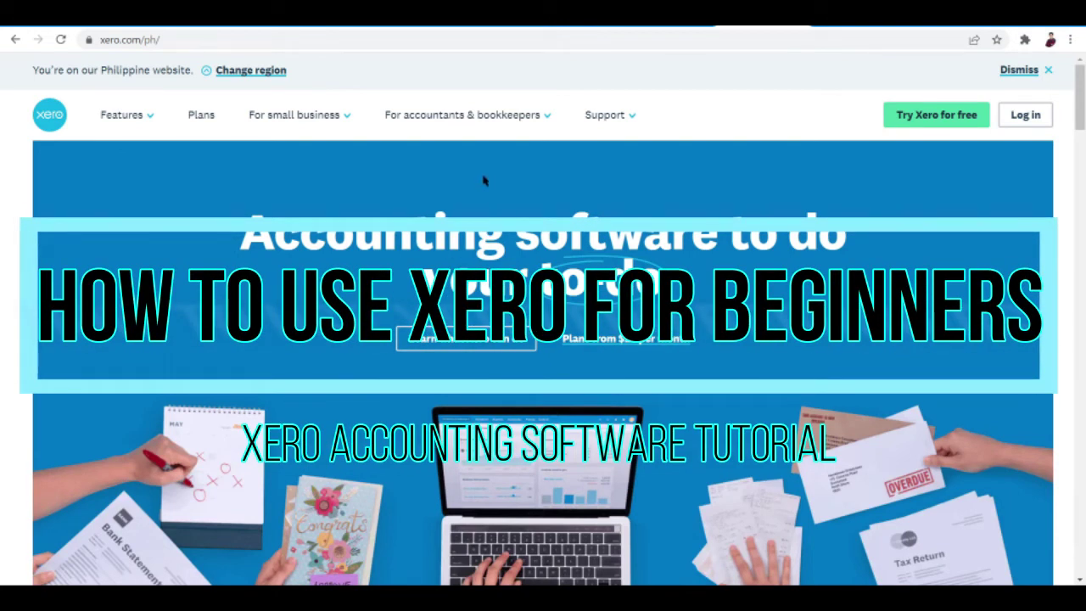
Scroll down through the public Xero website page
scroll(462, 264, down, 1)
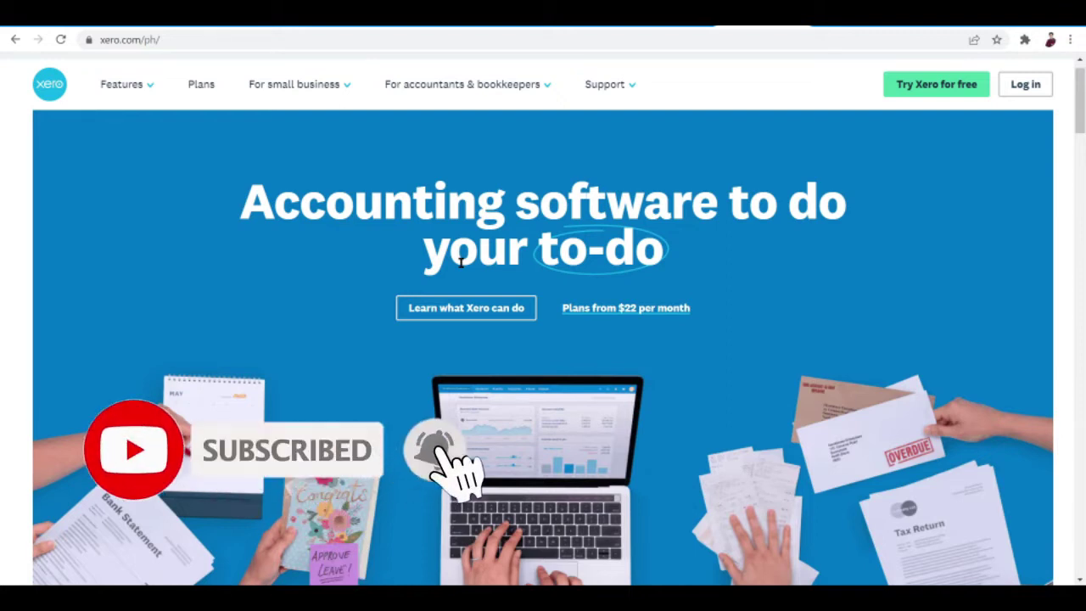
scroll(570, 365, down, 1)
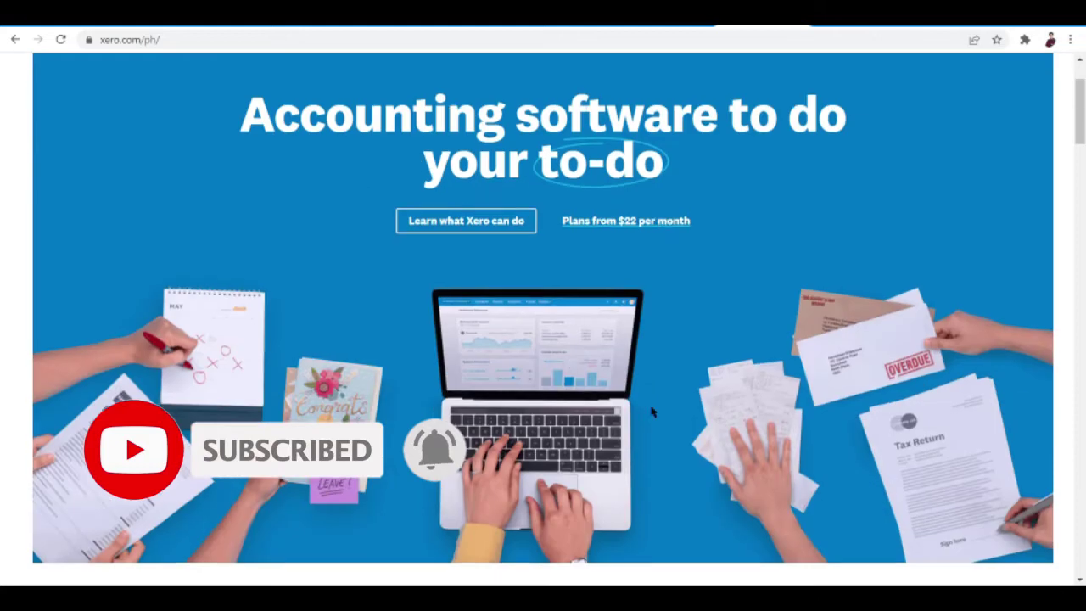
scroll(650, 413, down, 1)
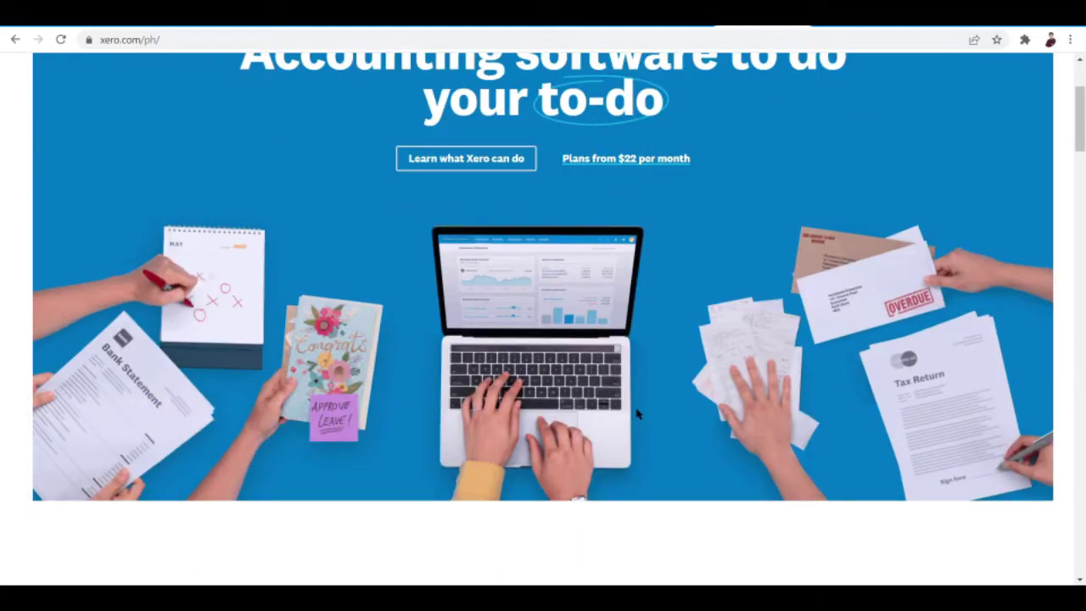
scroll(638, 413, down, 1)
scroll(638, 414, down, 1)
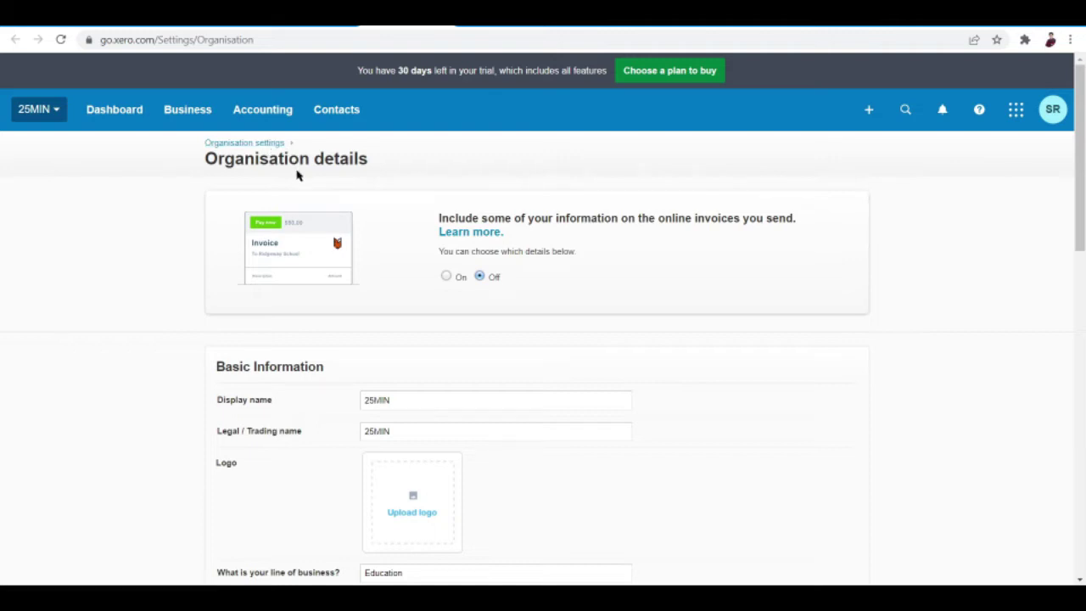
scroll(309, 184, down, 2)
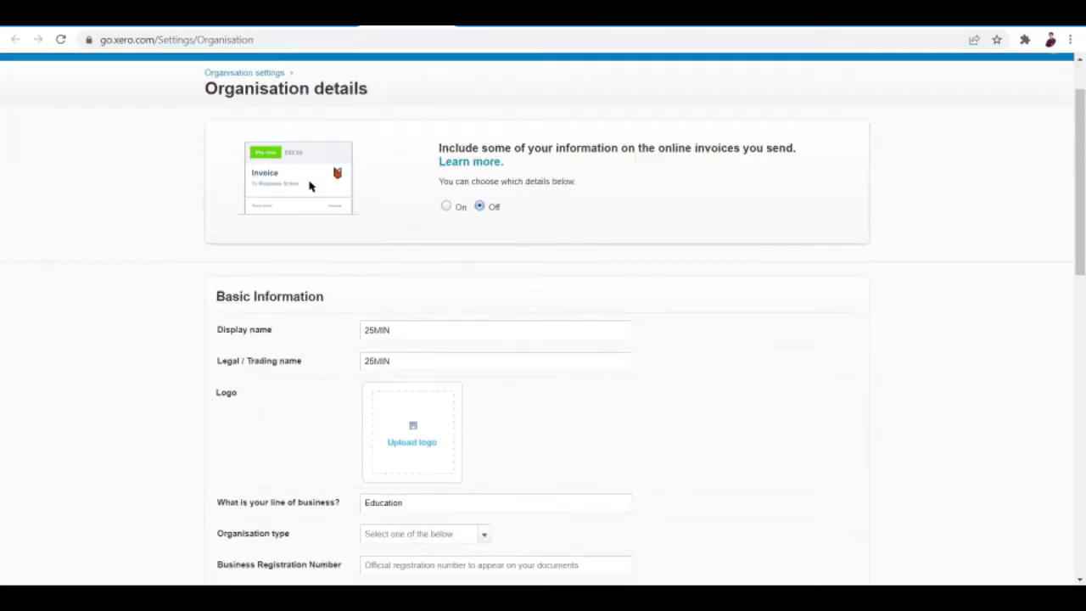
scroll(309, 184, up, 2)
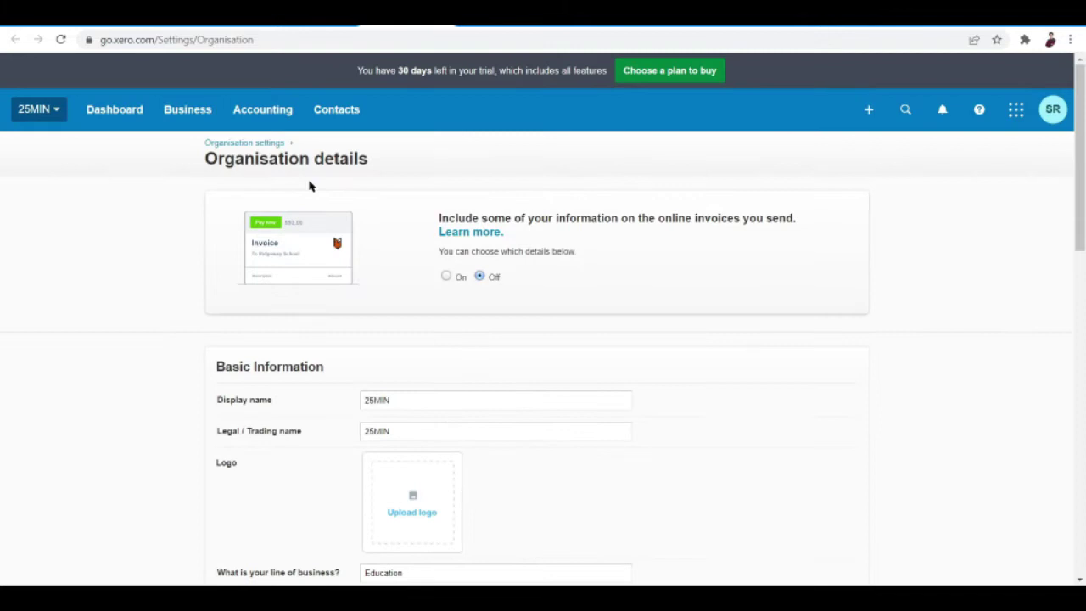
scroll(308, 184, down, 3)
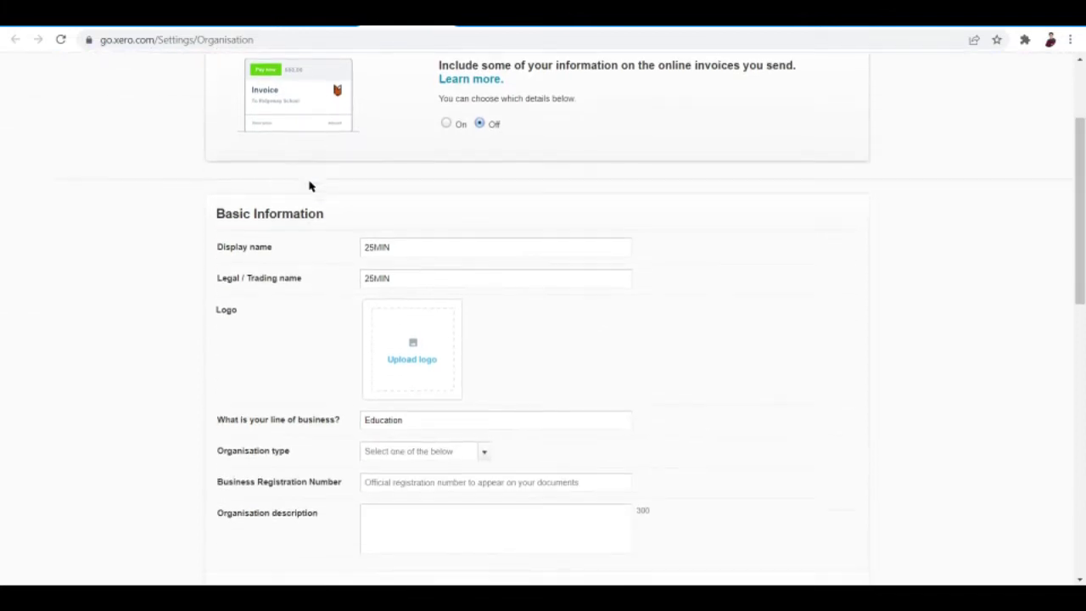
scroll(308, 184, down, 1)
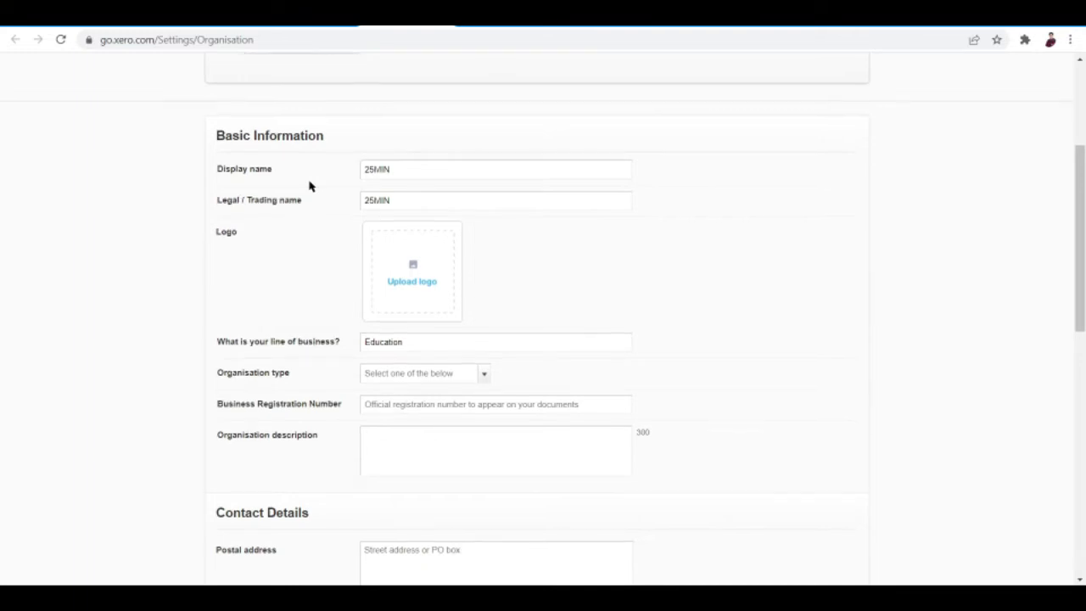
scroll(309, 185, down, 2)
scroll(308, 186, down, 2)
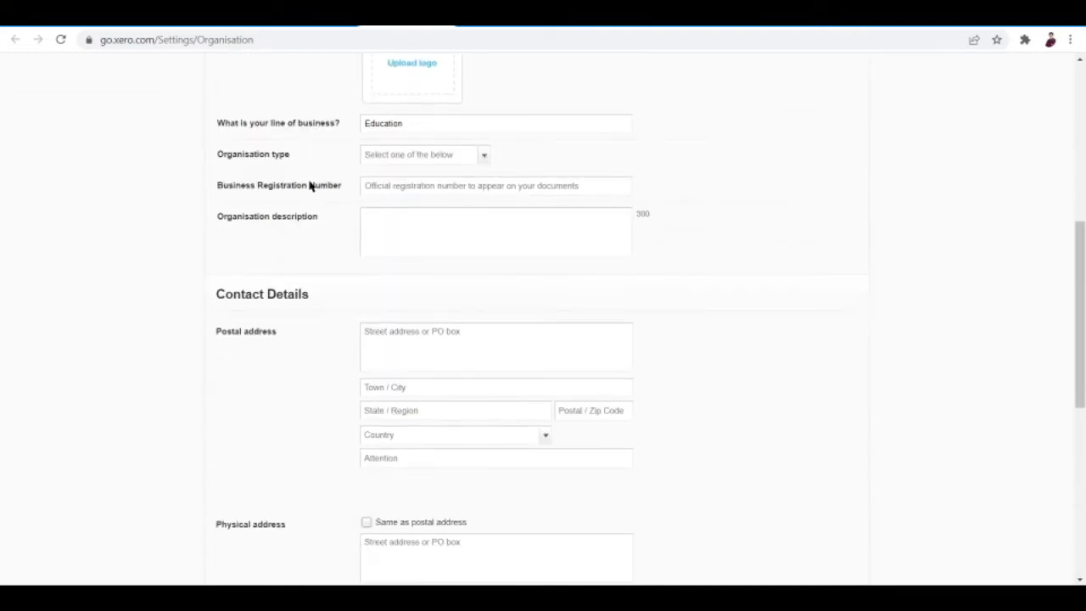
scroll(309, 184, down, 1)
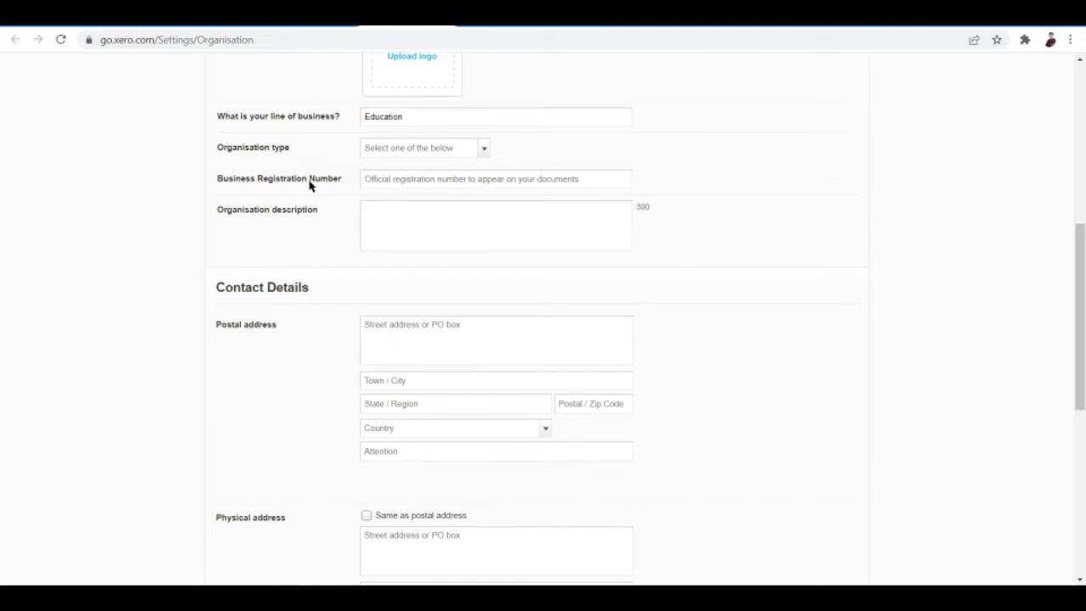
scroll(309, 185, down, 2)
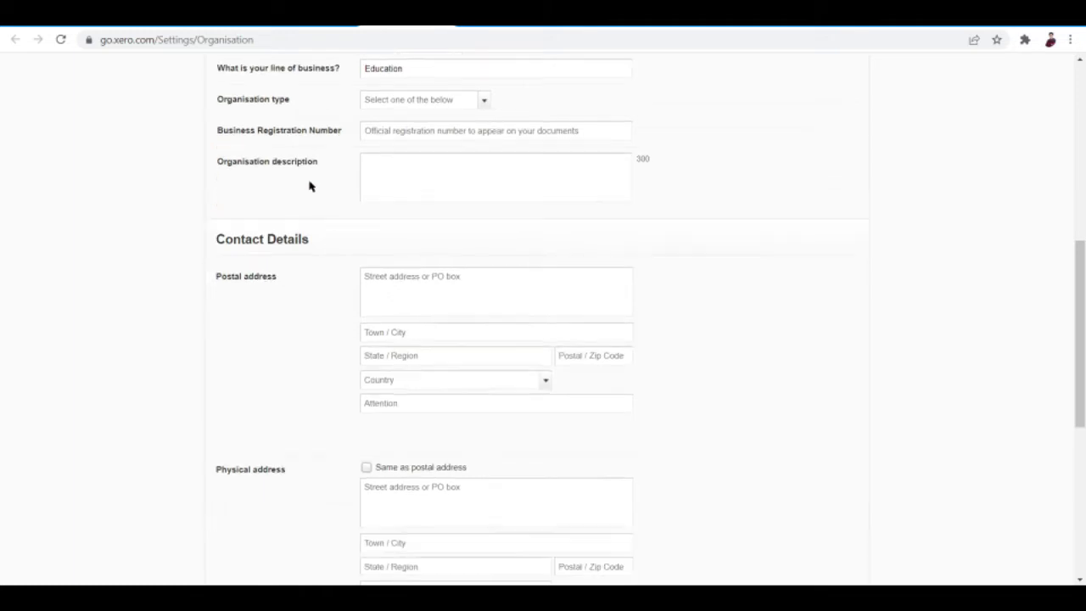
scroll(309, 186, up, 10)
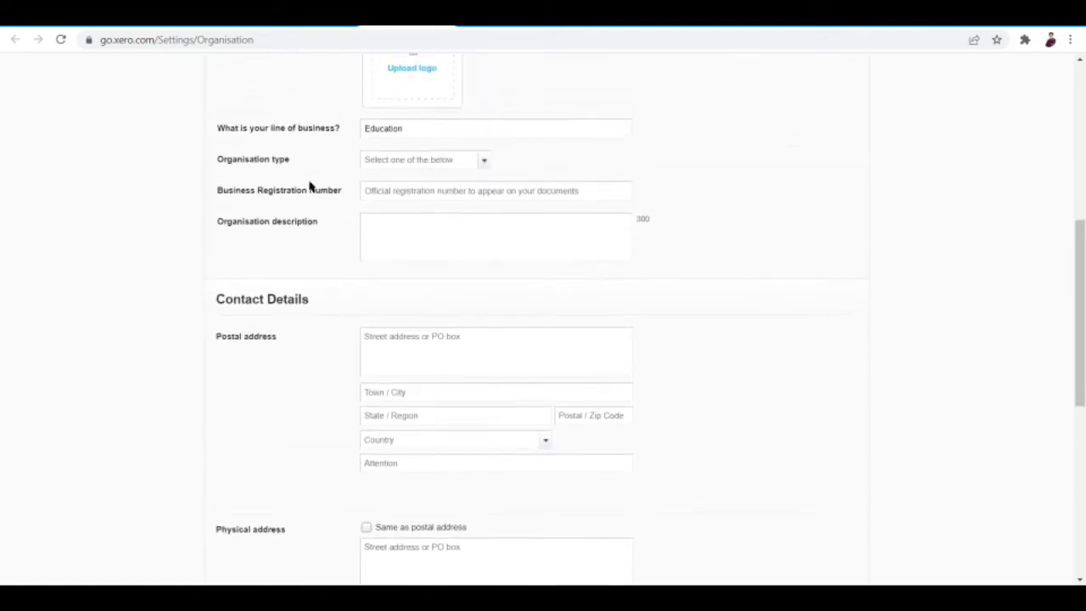
scroll(308, 186, up, 1)
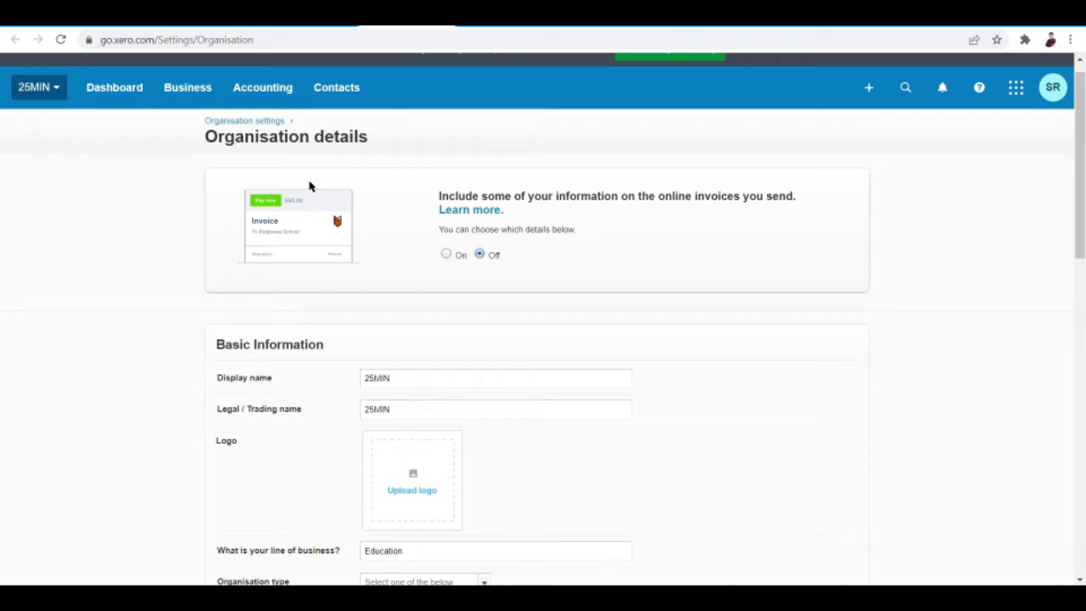
scroll(475, 249, down, 1)
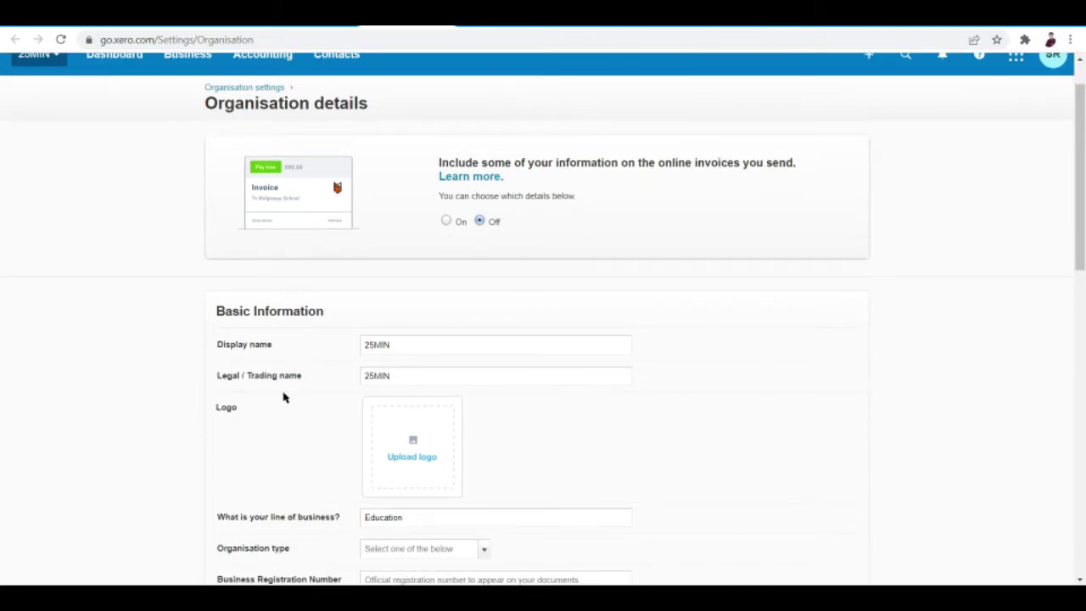
scroll(283, 397, down, 1)
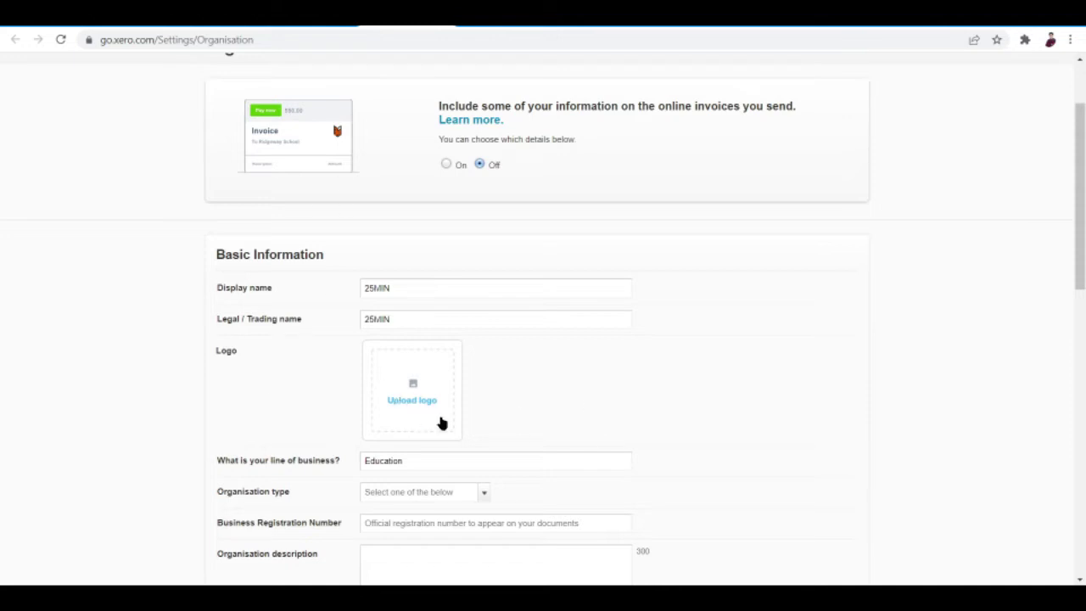
scroll(332, 451, down, 1)
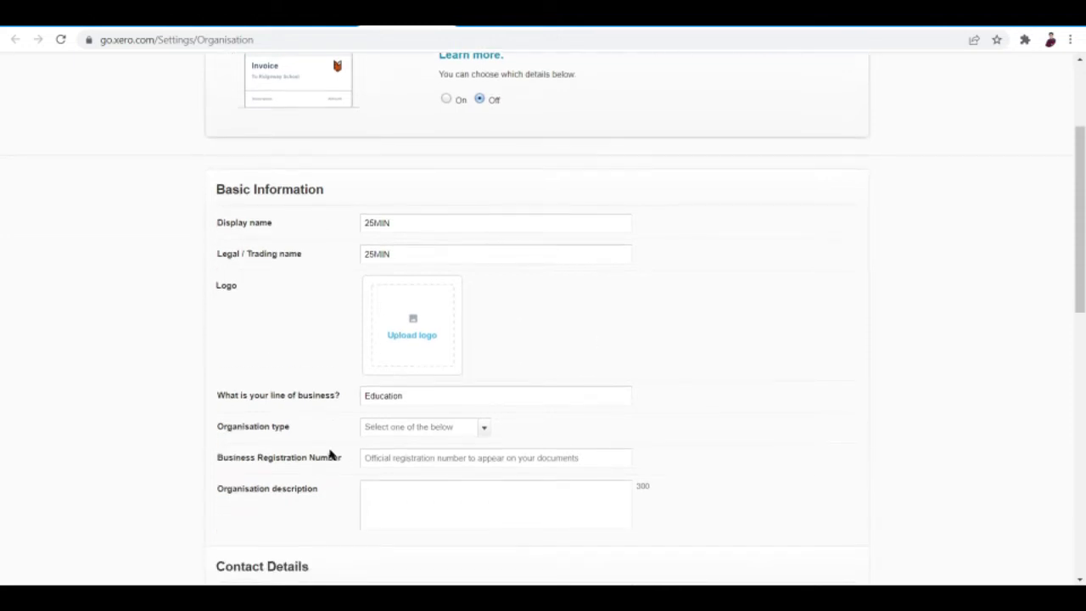
scroll(268, 433, down, 1)
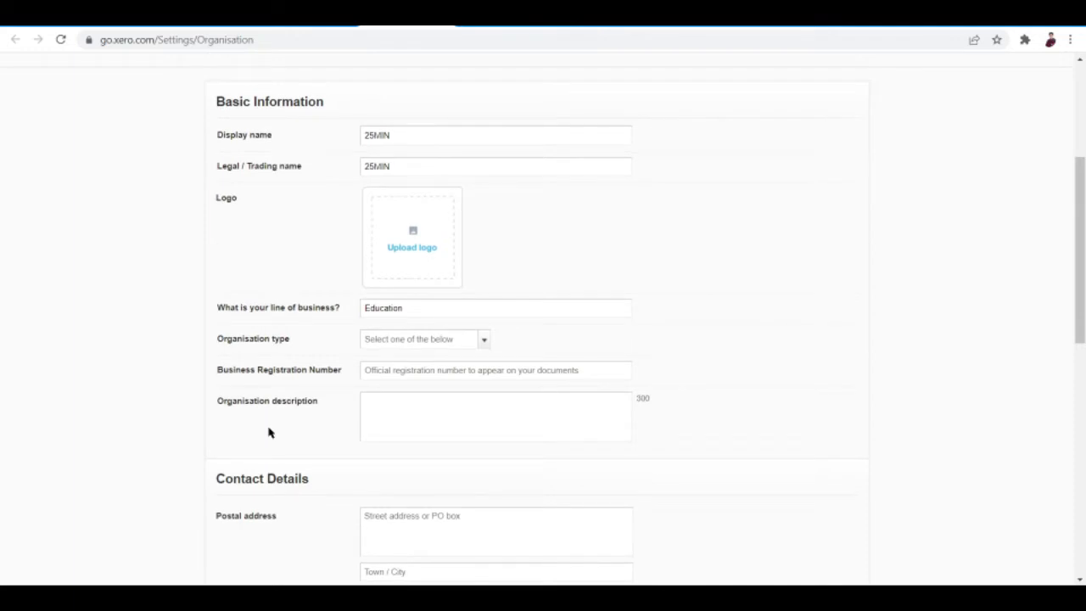
scroll(352, 377, down, 2)
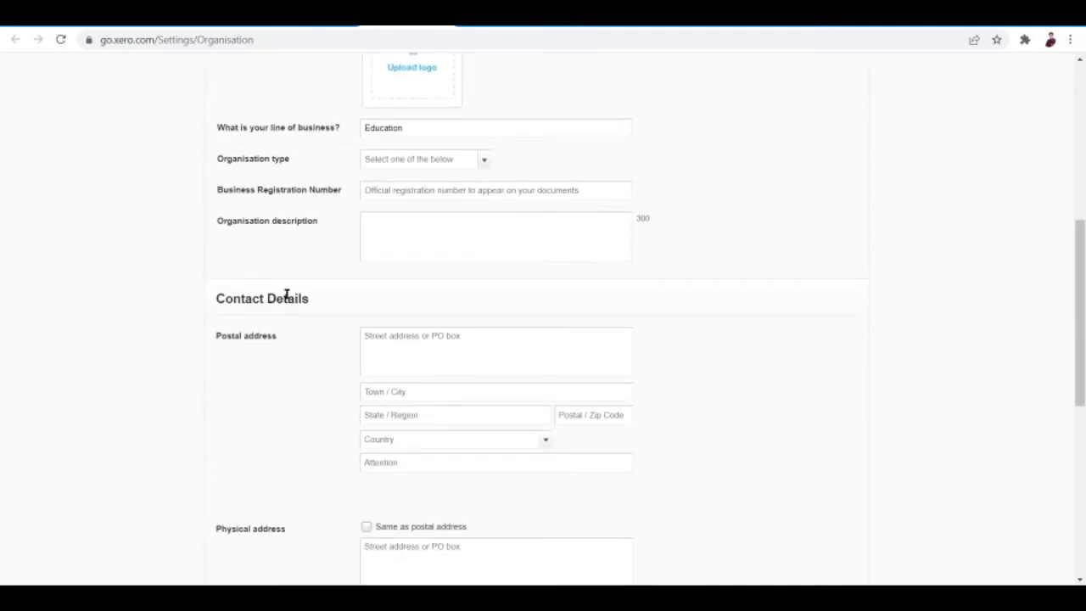
scroll(287, 295, down, 1)
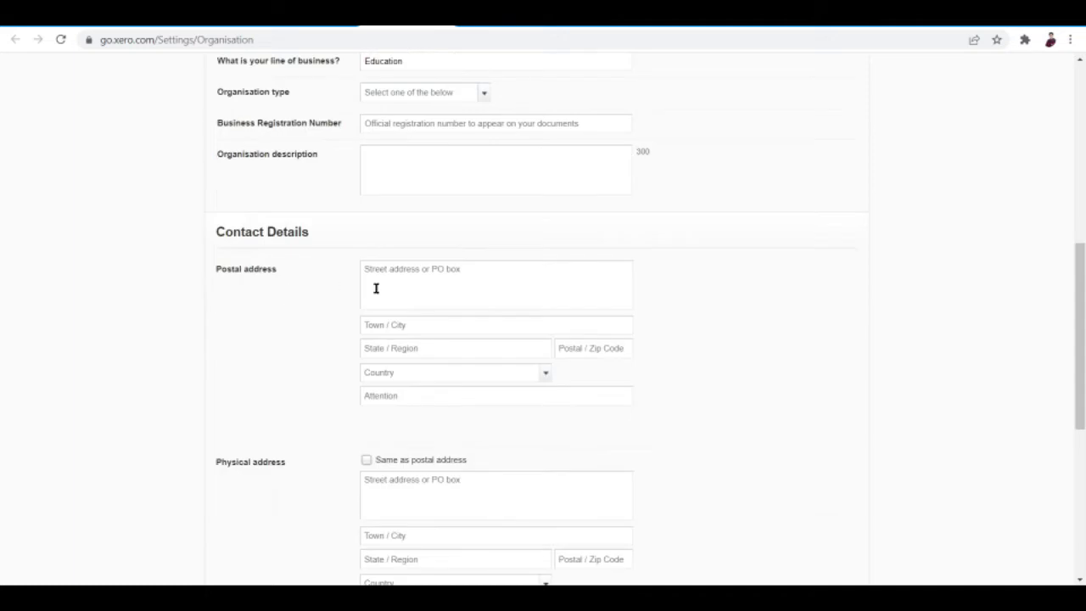
scroll(218, 345, down, 3)
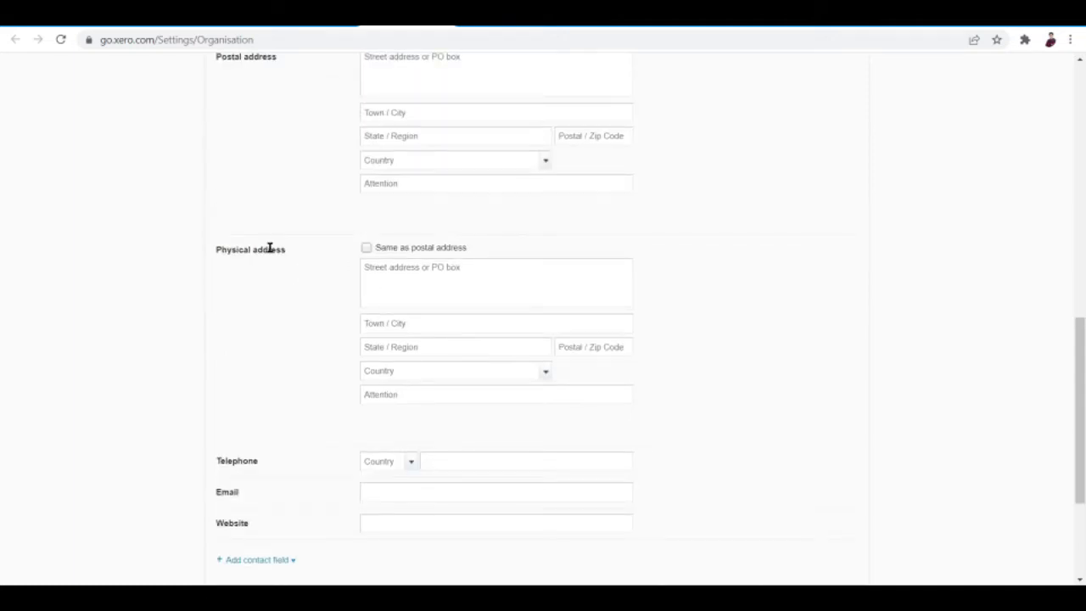
scroll(291, 399, down, 2)
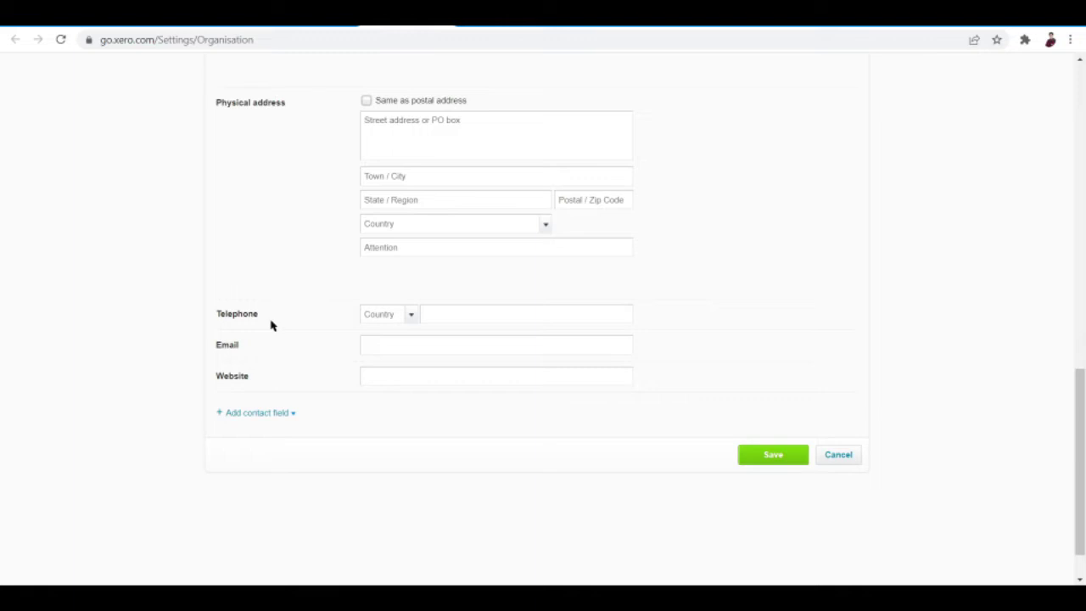
scroll(263, 379, up, 7)
scroll(264, 379, up, 5)
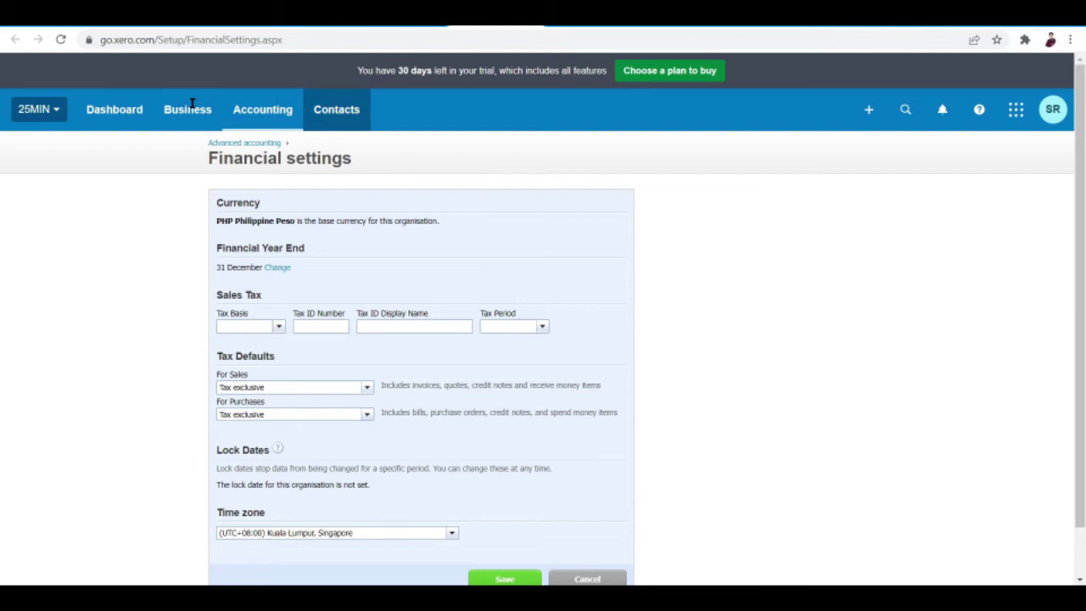
Review the Financial settings form with tax-exclusive defaults and the Kuala Lumpur, Singapore time zone
scroll(383, 177, down, 1)
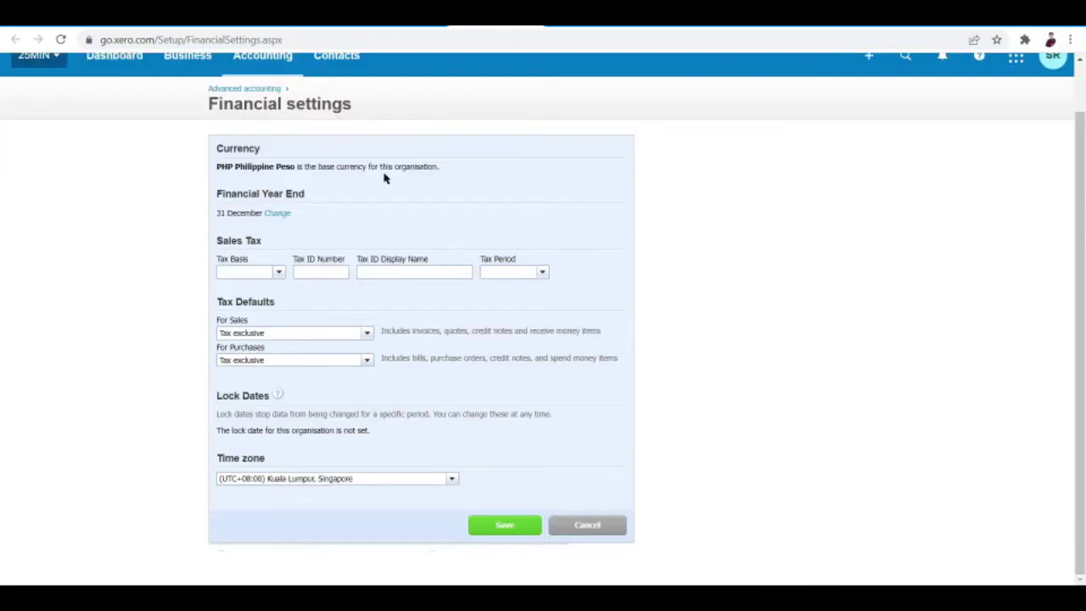
scroll(383, 177, up, 1)
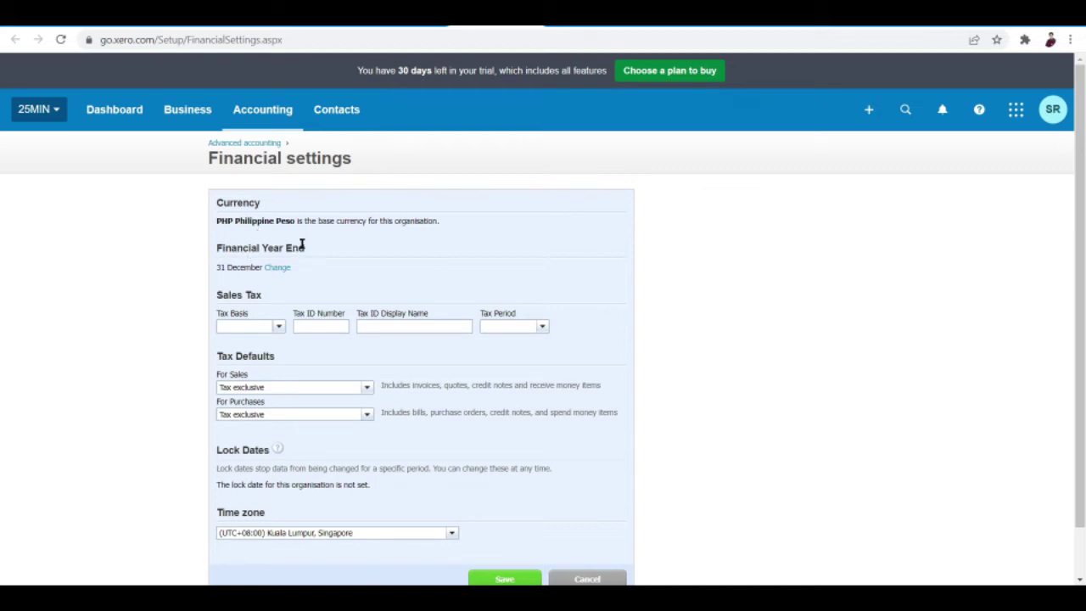
scroll(302, 247, down, 1)
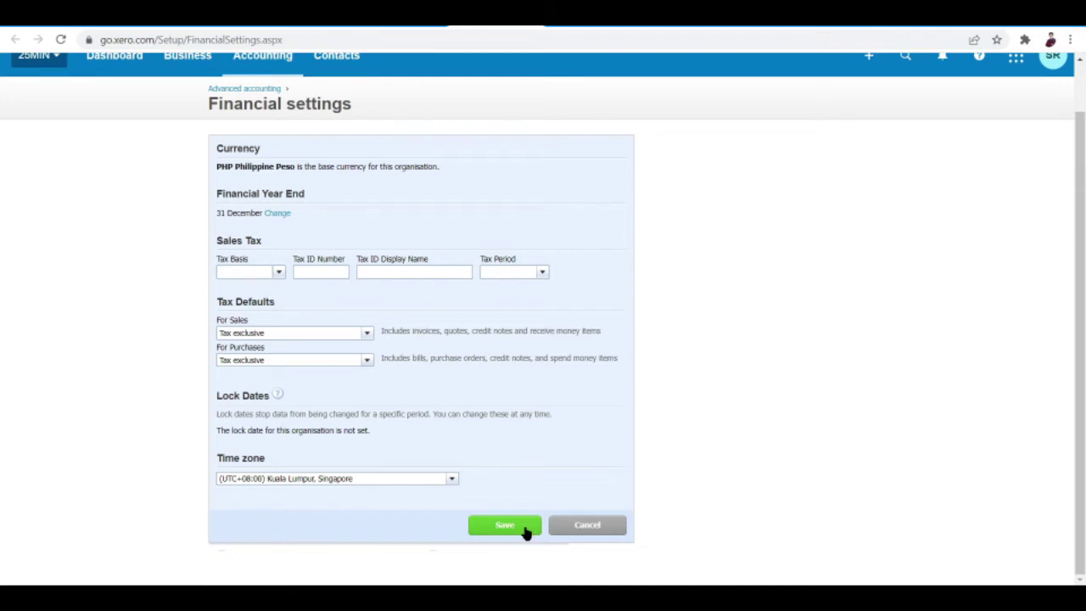
scroll(705, 422, up, 1)
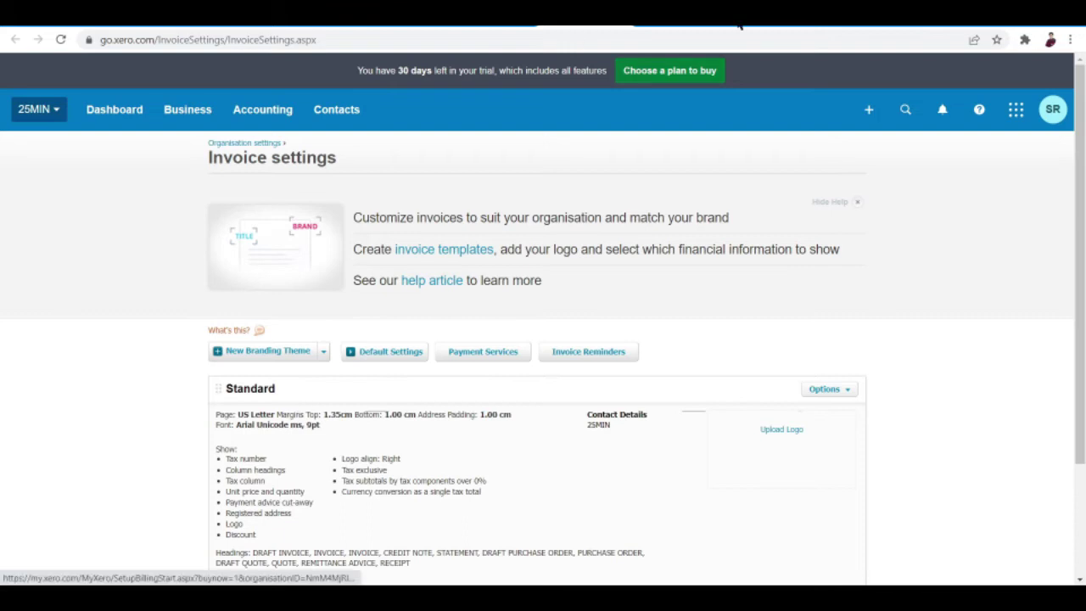
Scroll the Invoice settings page and go to its Invoice Reminders settings
scroll(757, 64, down, 1)
scroll(758, 65, down, 1)
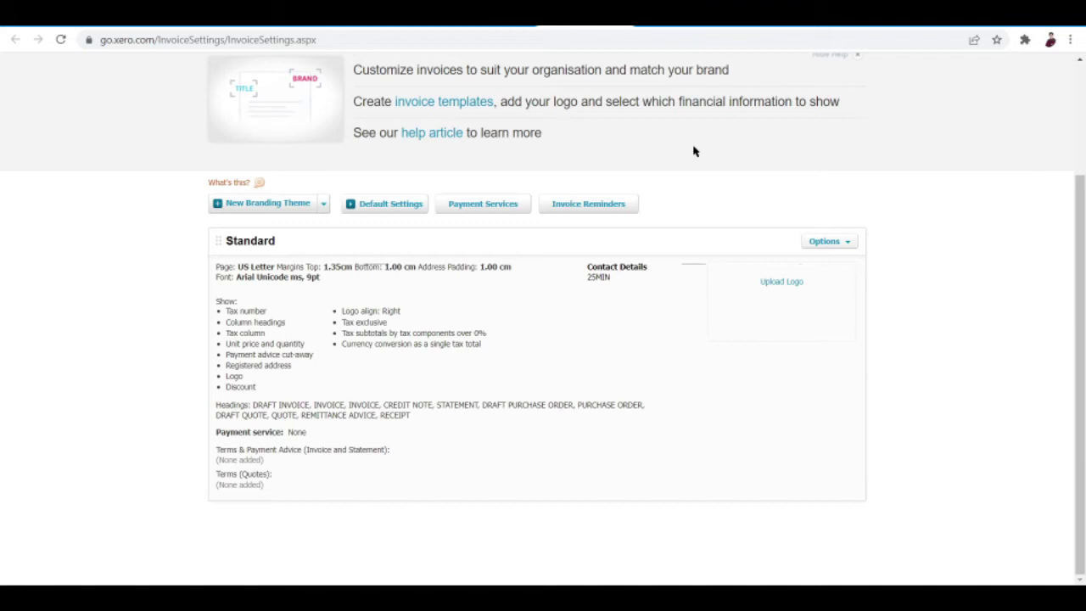
scroll(693, 151, up, 2)
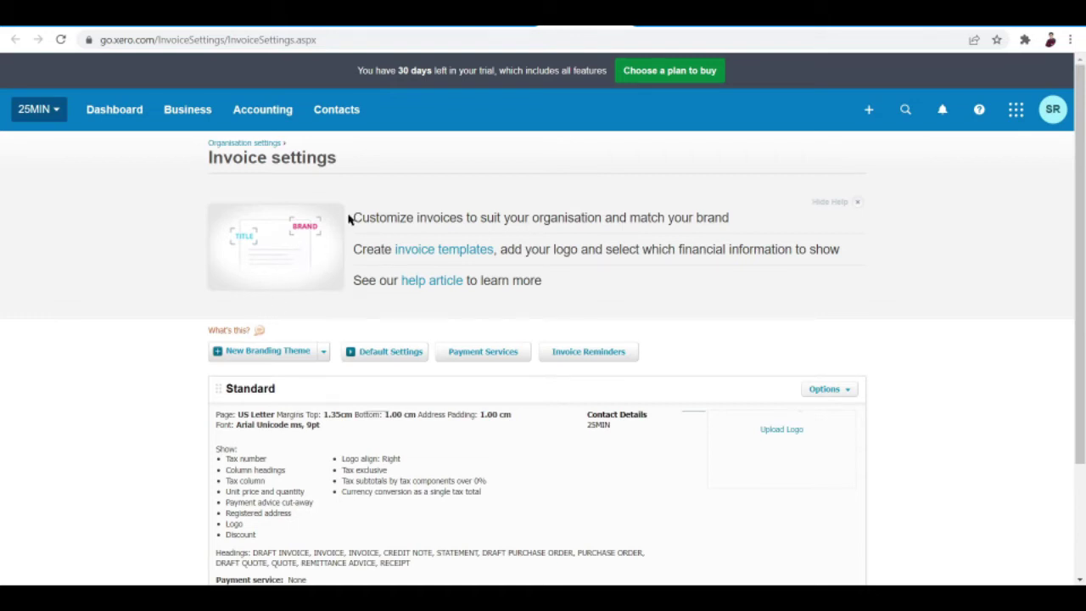
scroll(349, 219, down, 2)
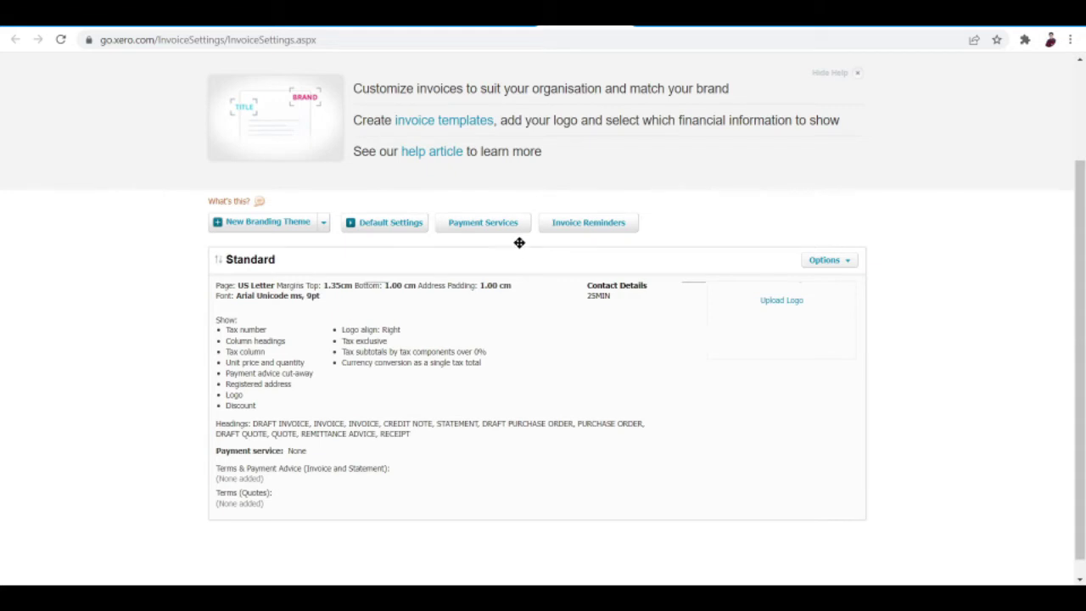
click(600, 224)
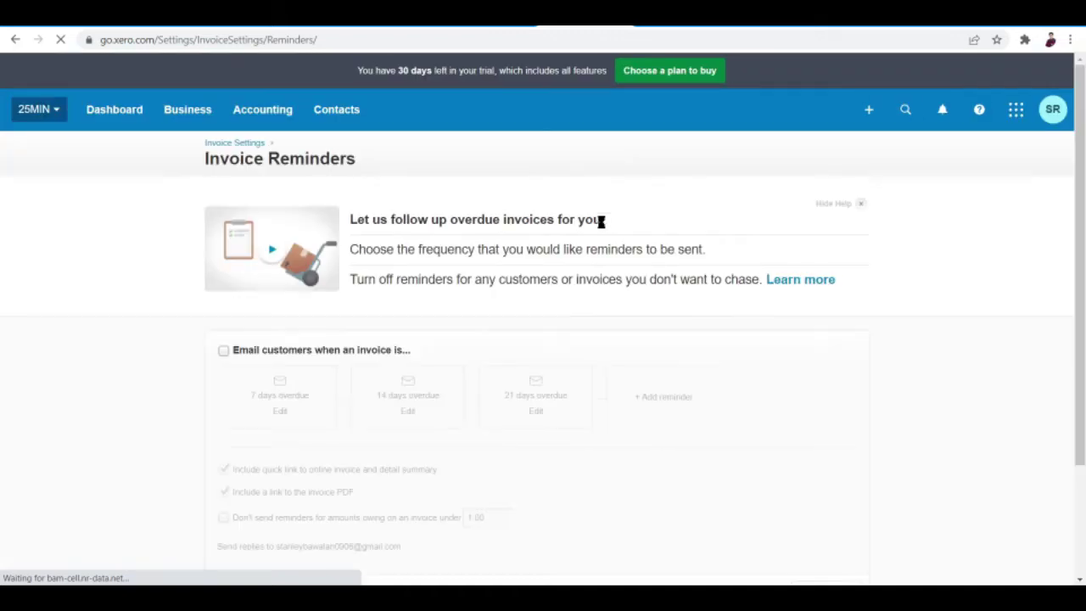
Turn on overdue-invoice email reminders, skipping amounts owing under 1.00
scroll(522, 416, down, 3)
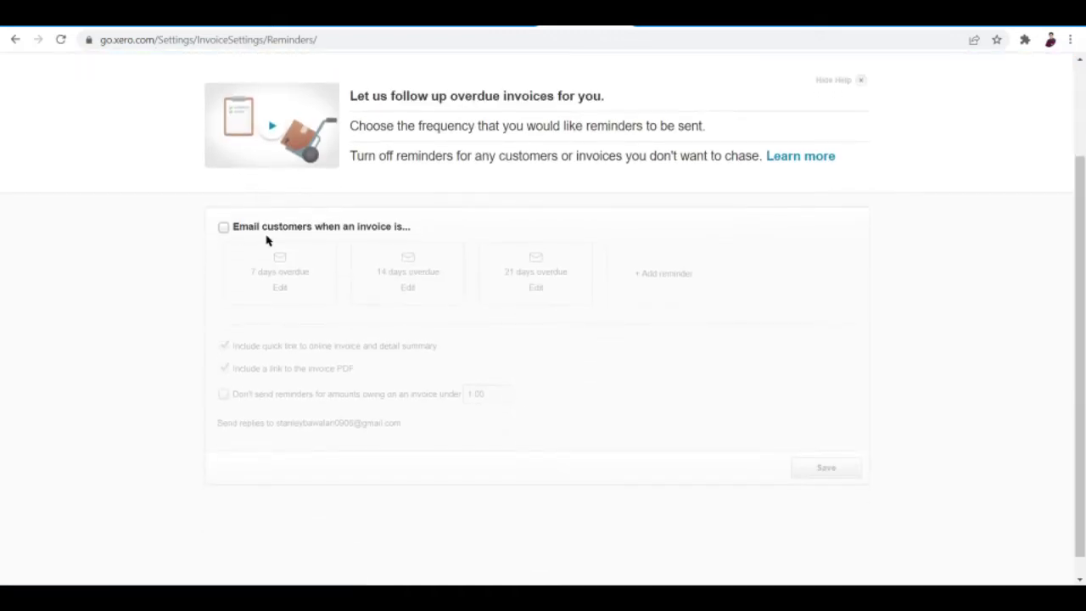
click(225, 227)
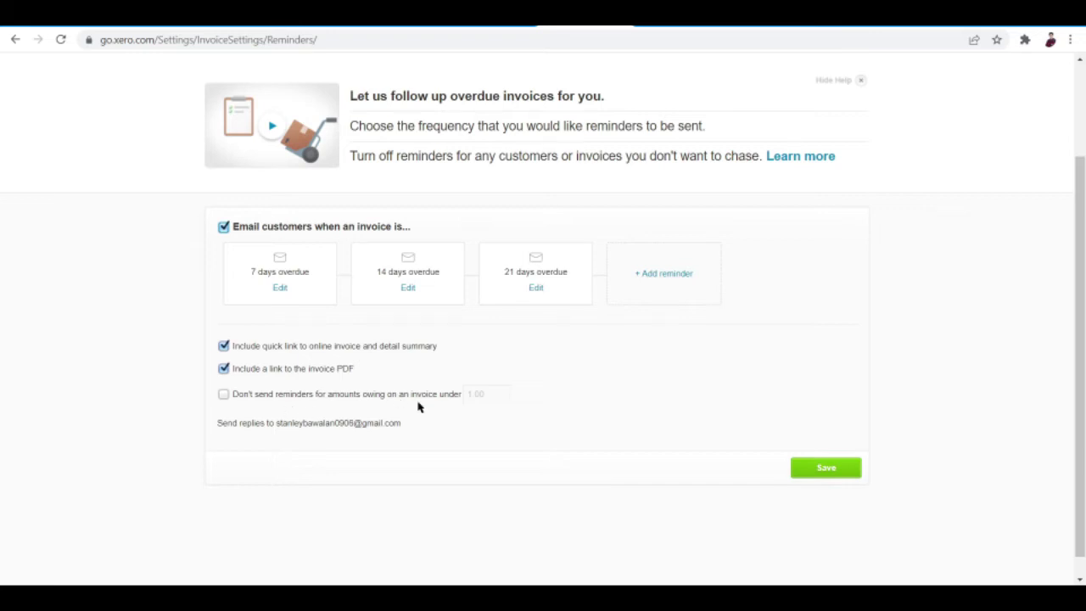
click(486, 395)
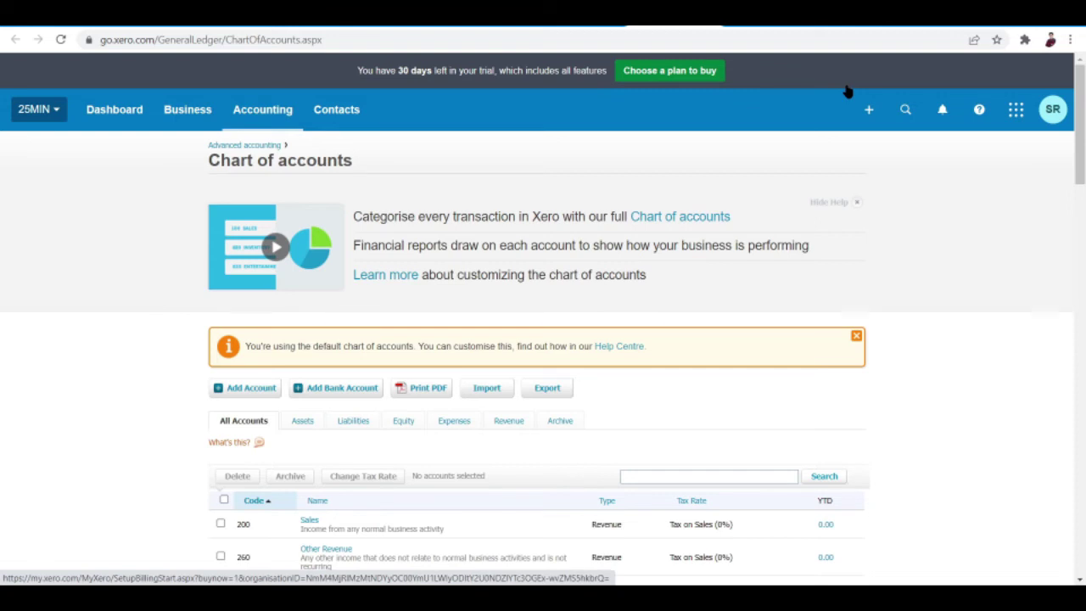
scroll(847, 91, down, 2)
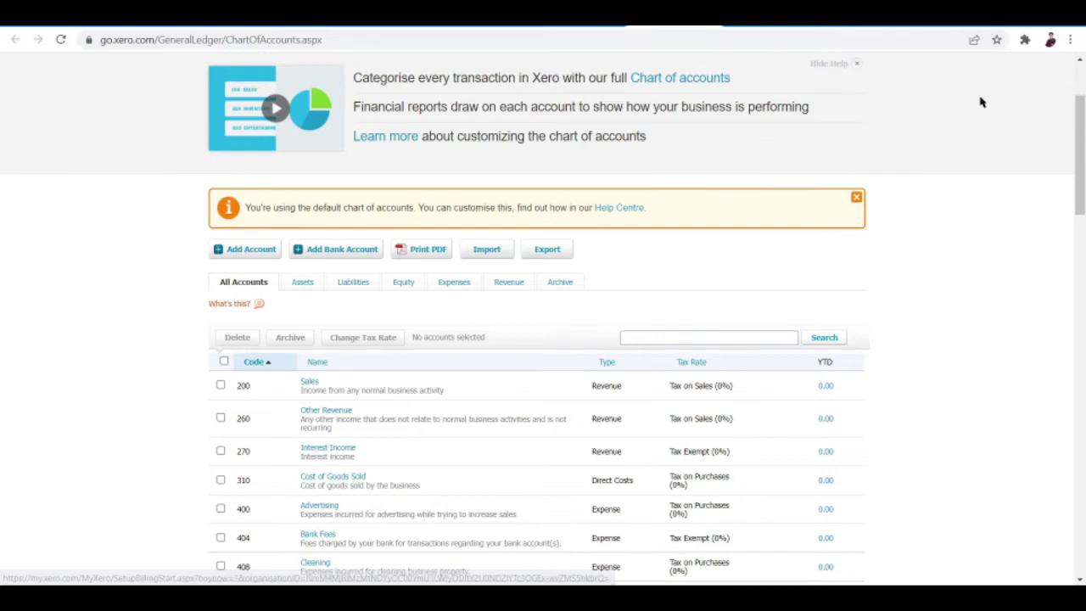
scroll(995, 149, down, 2)
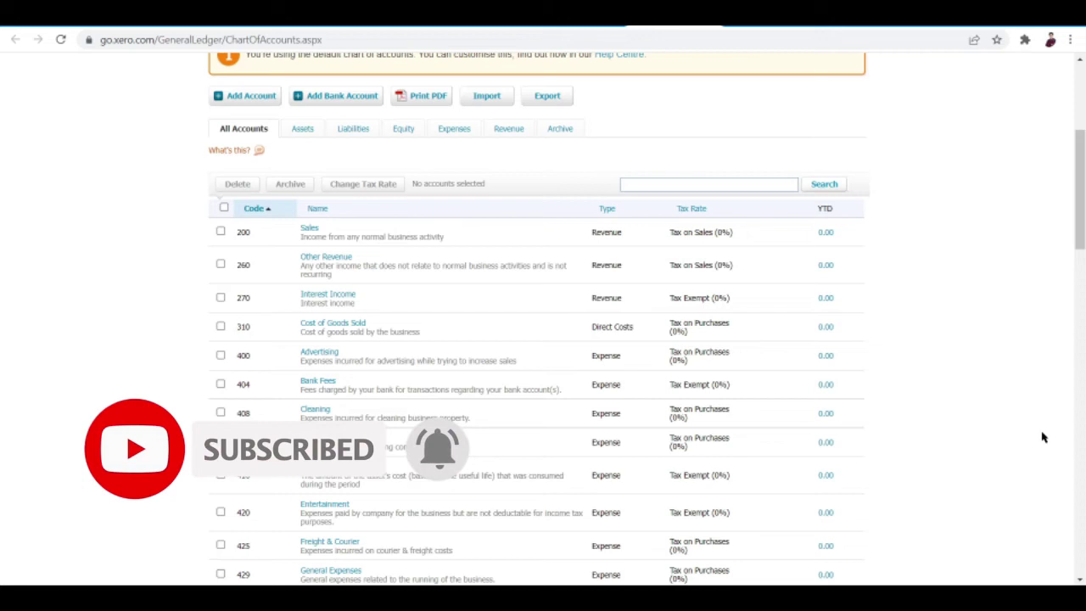
scroll(984, 481, down, 3)
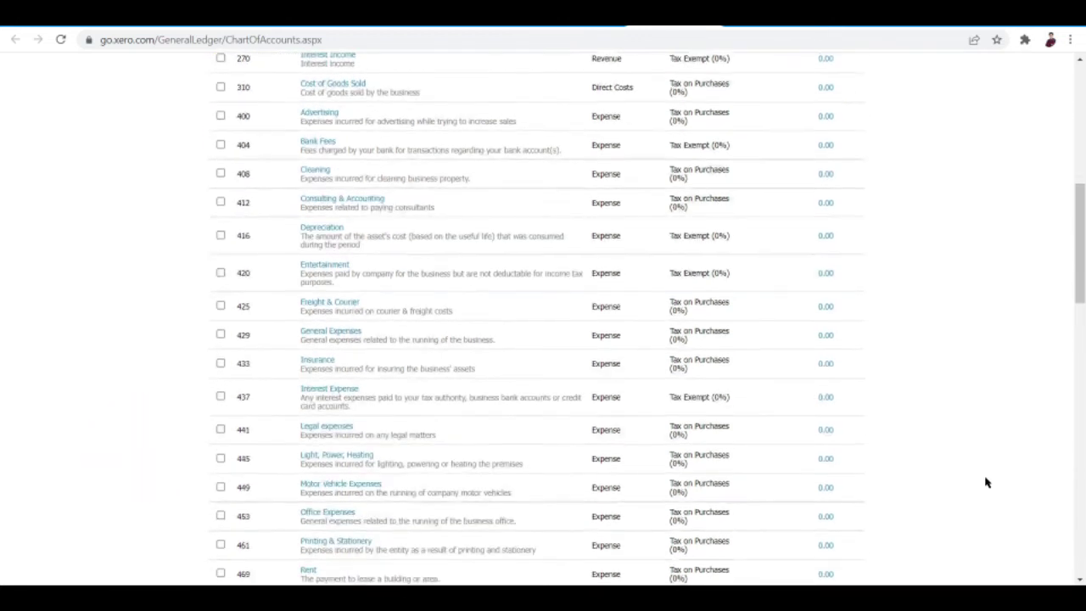
scroll(985, 481, down, 1)
scroll(985, 481, up, 2)
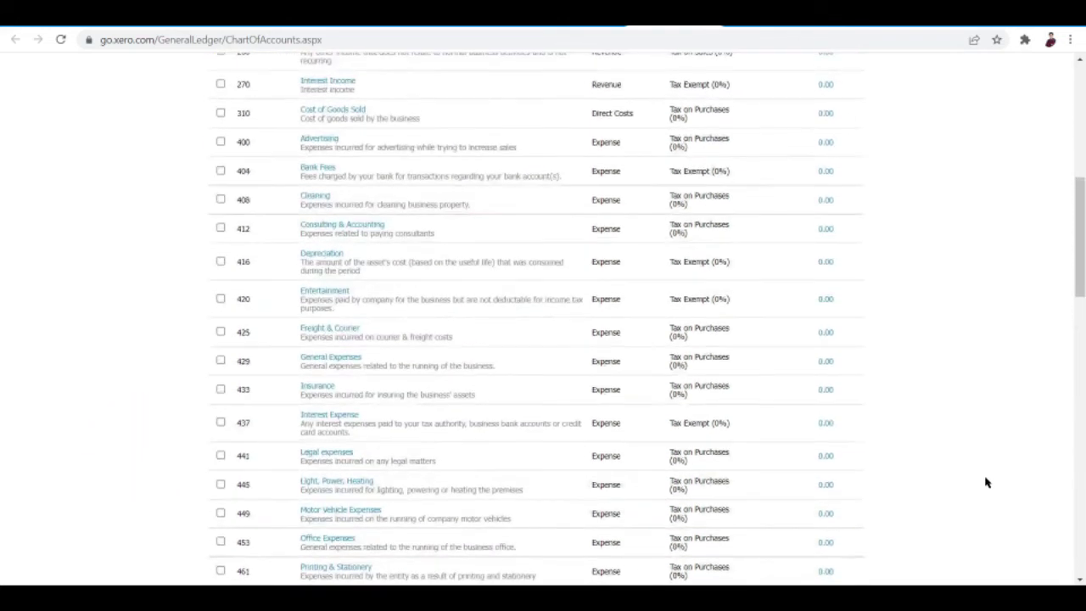
scroll(985, 481, up, 4)
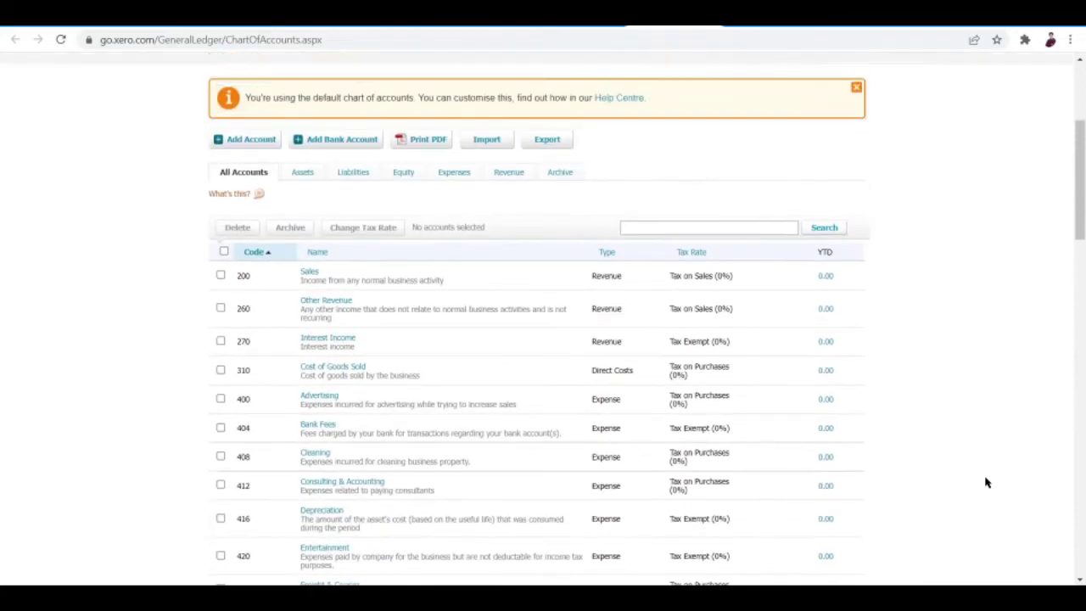
scroll(985, 481, down, 2)
scroll(985, 481, up, 4)
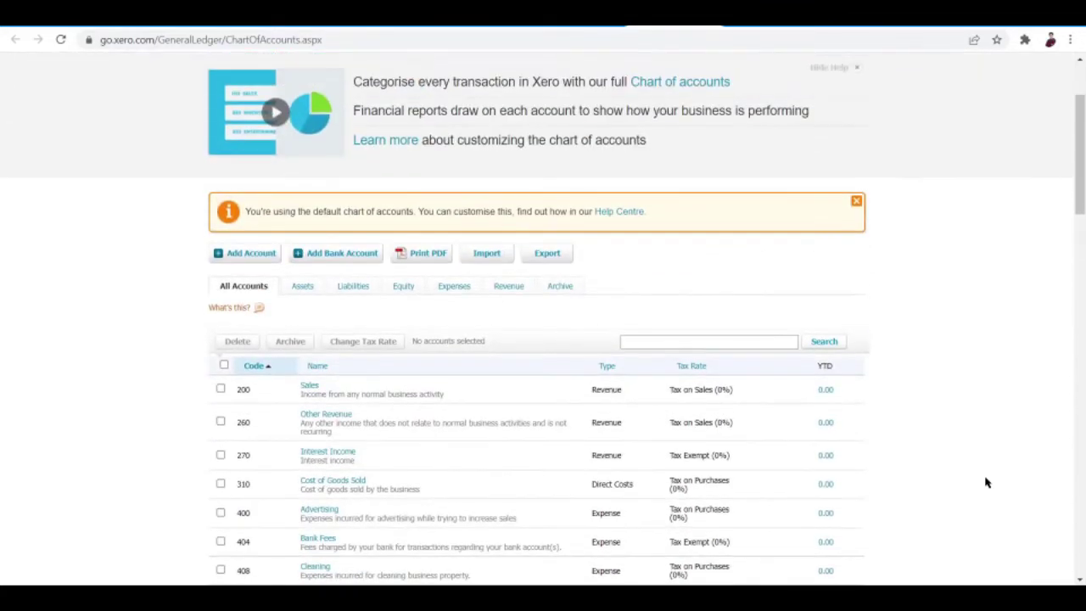
scroll(985, 481, up, 1)
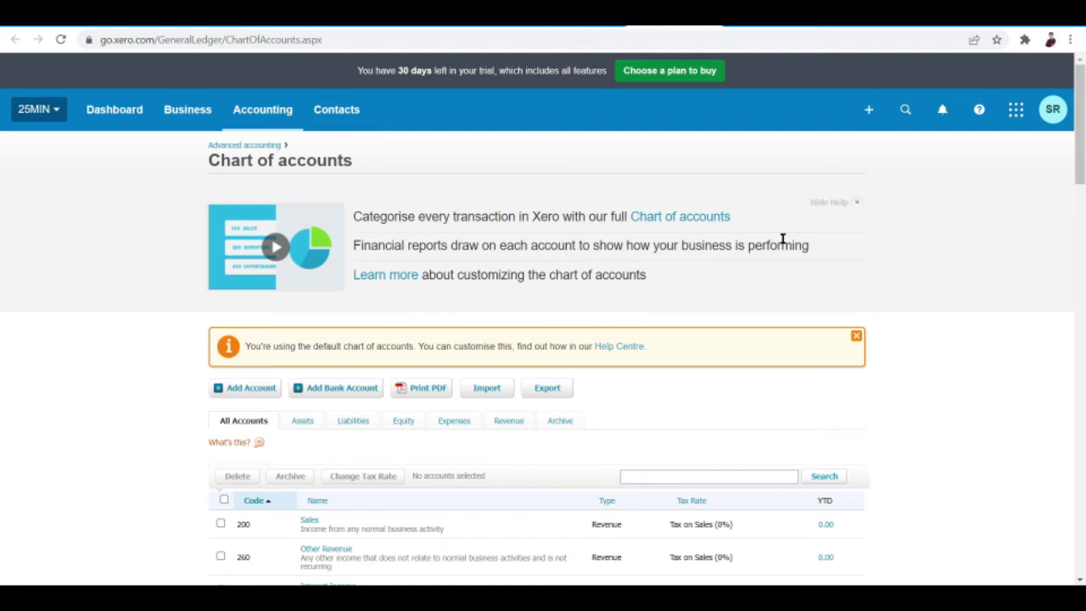
Scroll through the default chart of accounts list
scroll(782, 239, down, 5)
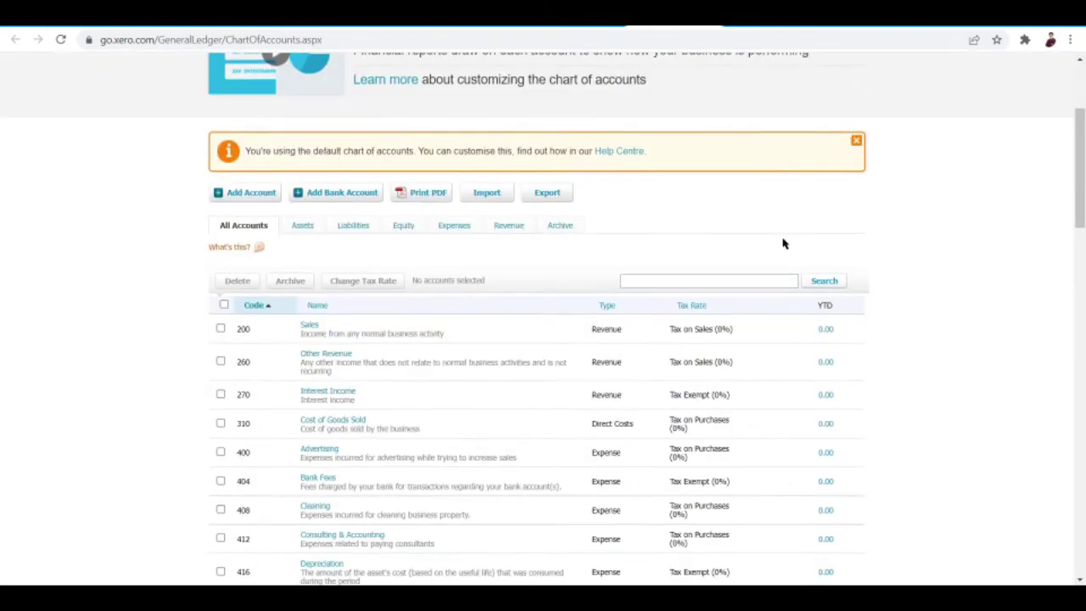
scroll(782, 243, down, 5)
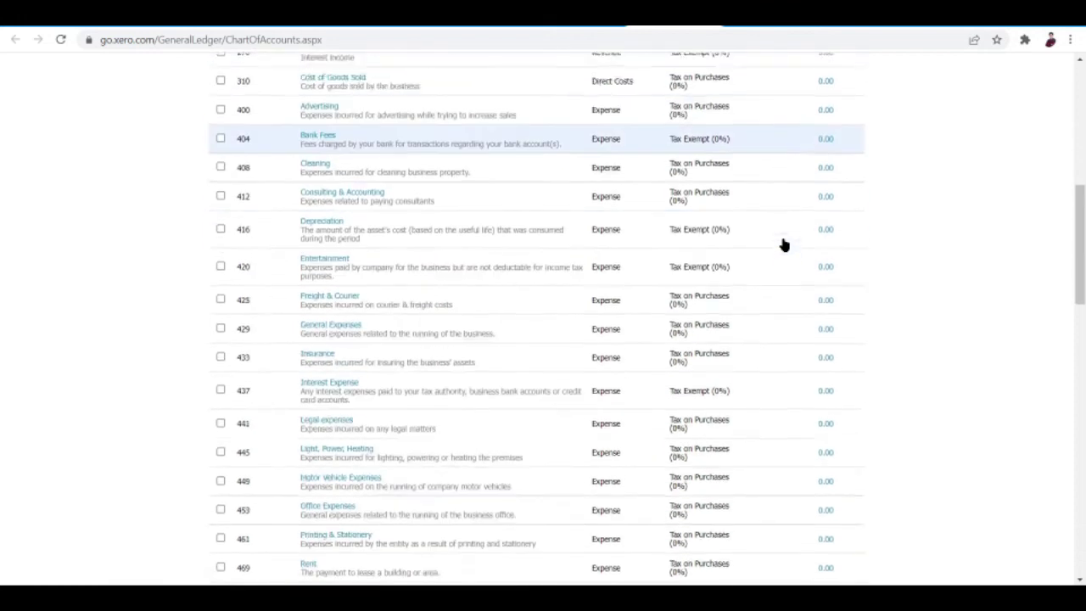
scroll(782, 243, up, 10)
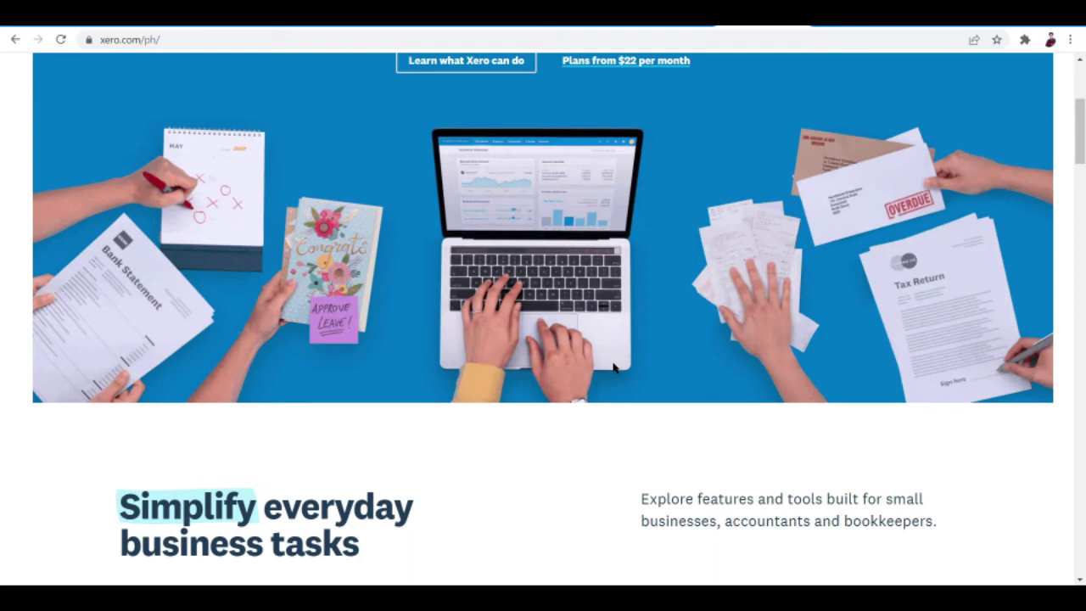
scroll(614, 367, down, 1)
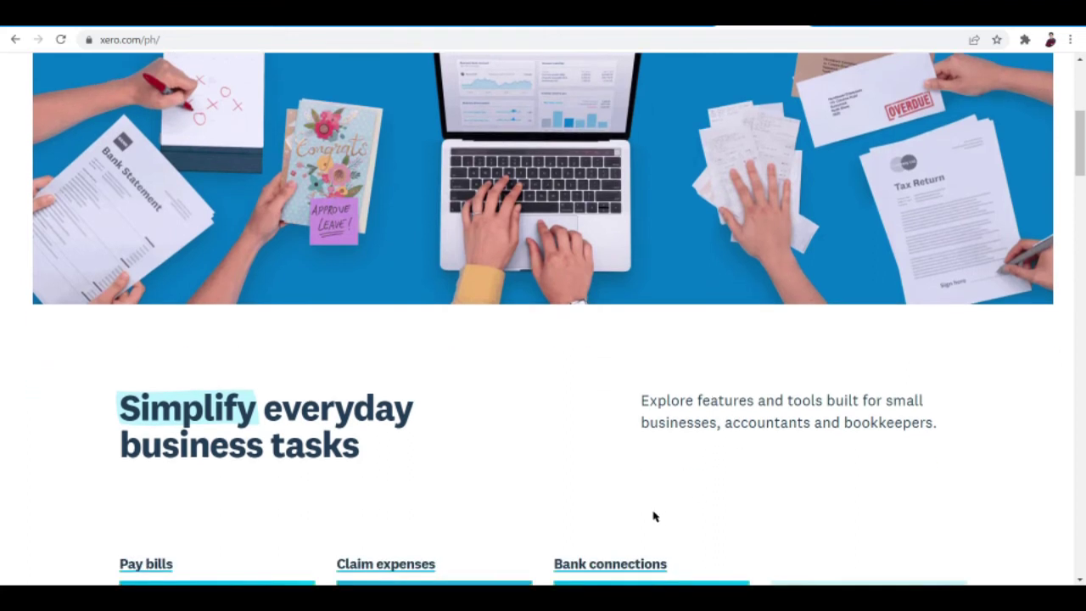
scroll(654, 514, down, 1)
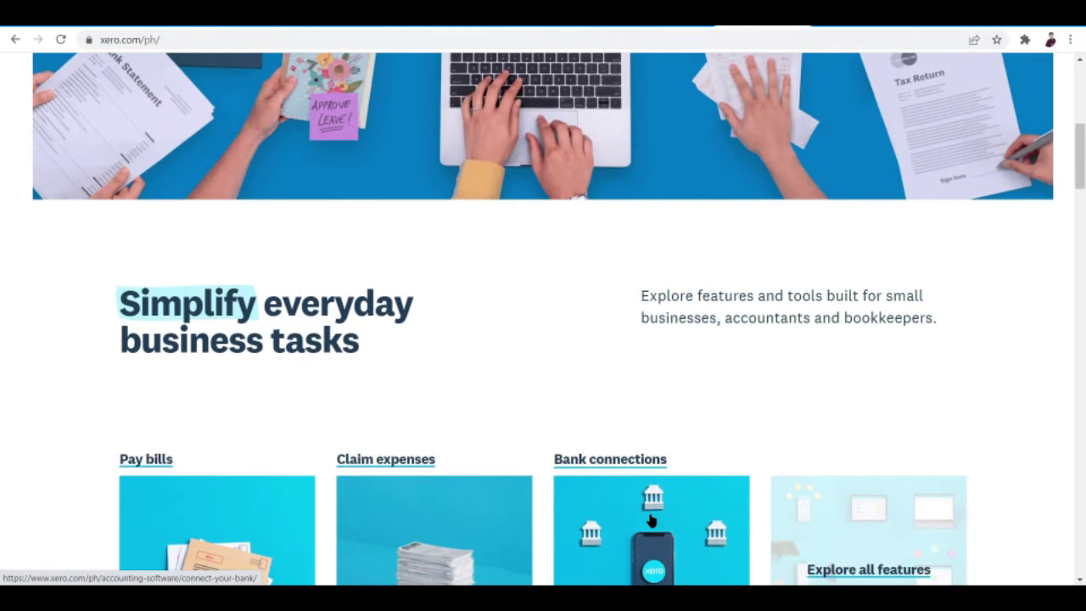
scroll(650, 520, down, 1)
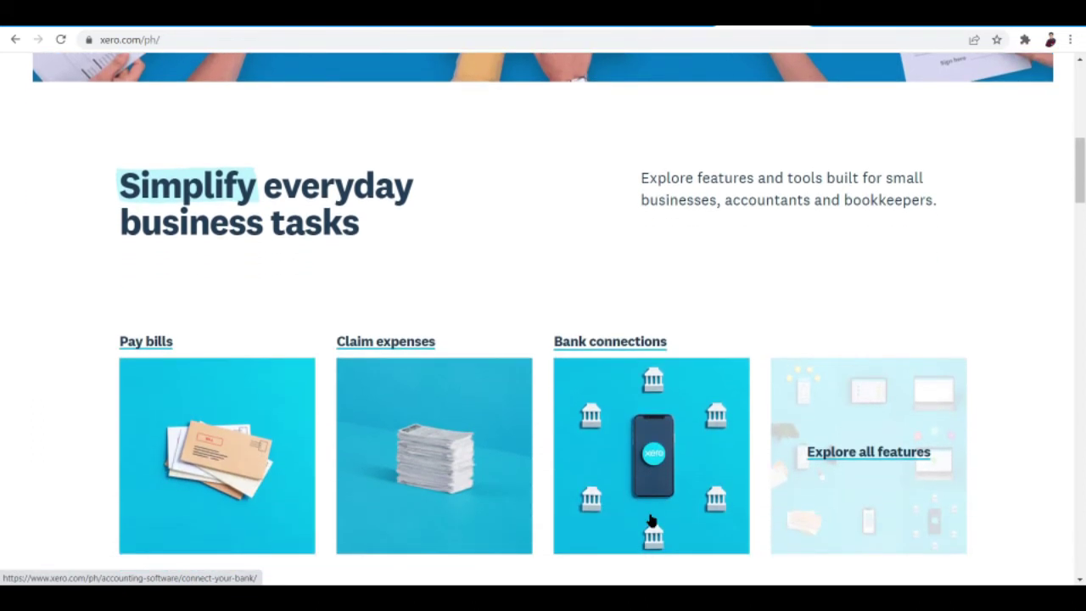
scroll(651, 519, down, 2)
scroll(650, 519, down, 1)
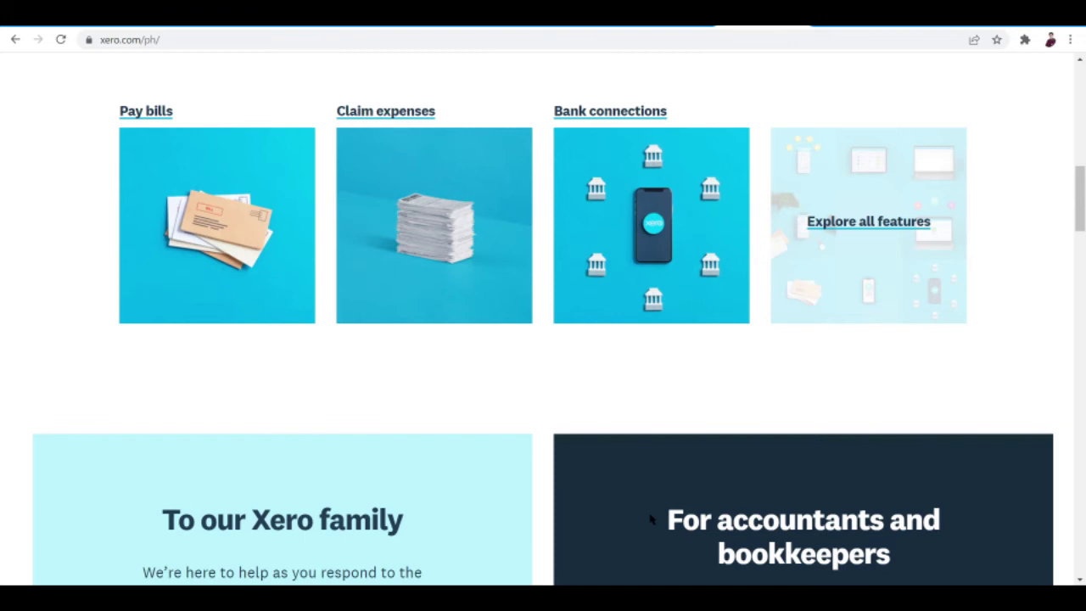
scroll(651, 519, down, 1)
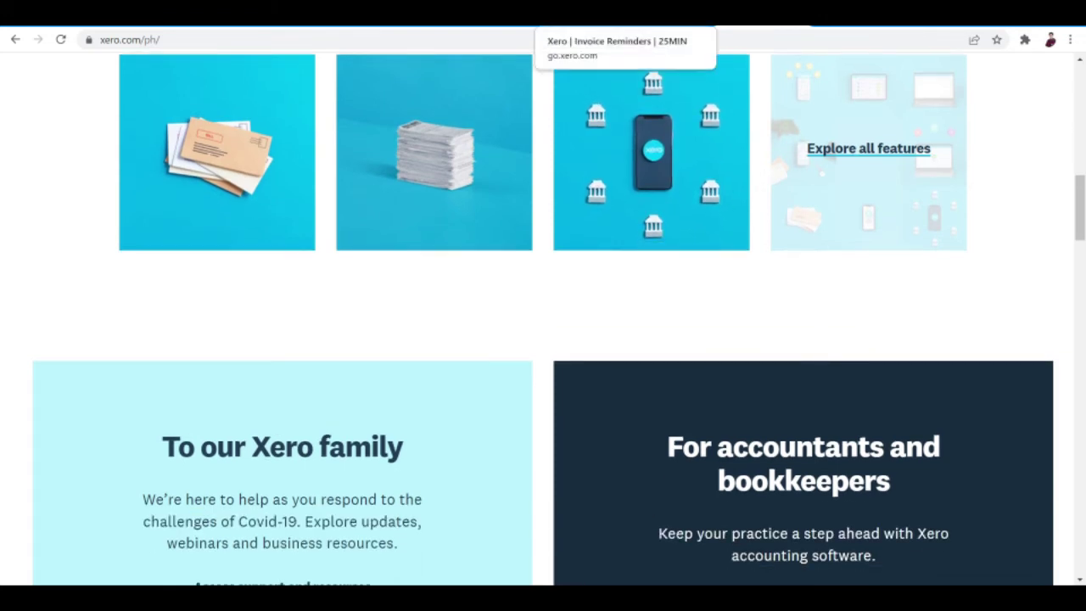
Return to the Invoice Reminders page and scroll through it
click(628, 13)
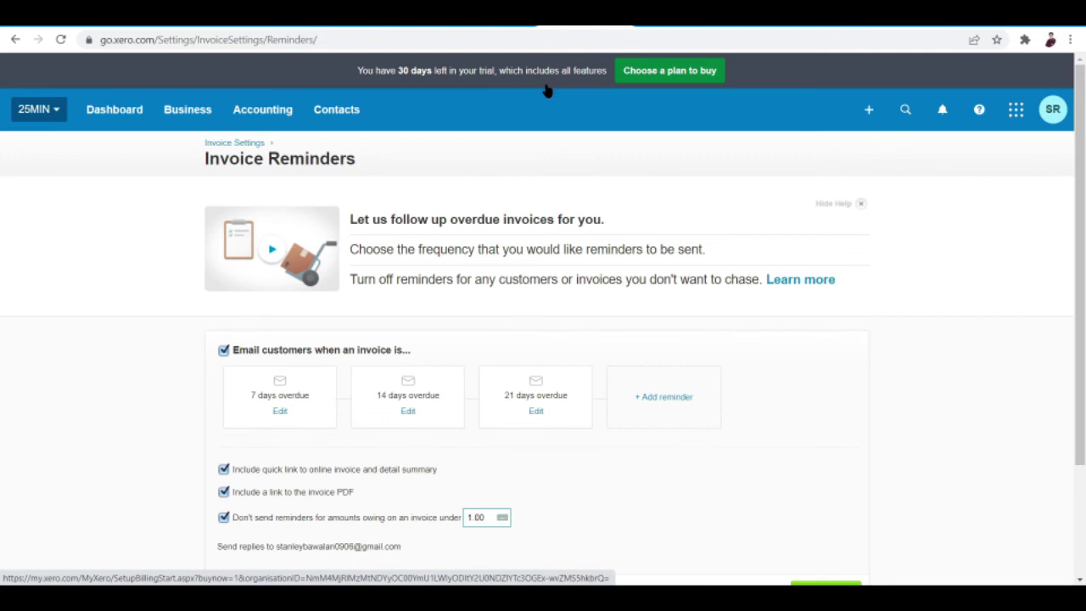
scroll(547, 90, down, 2)
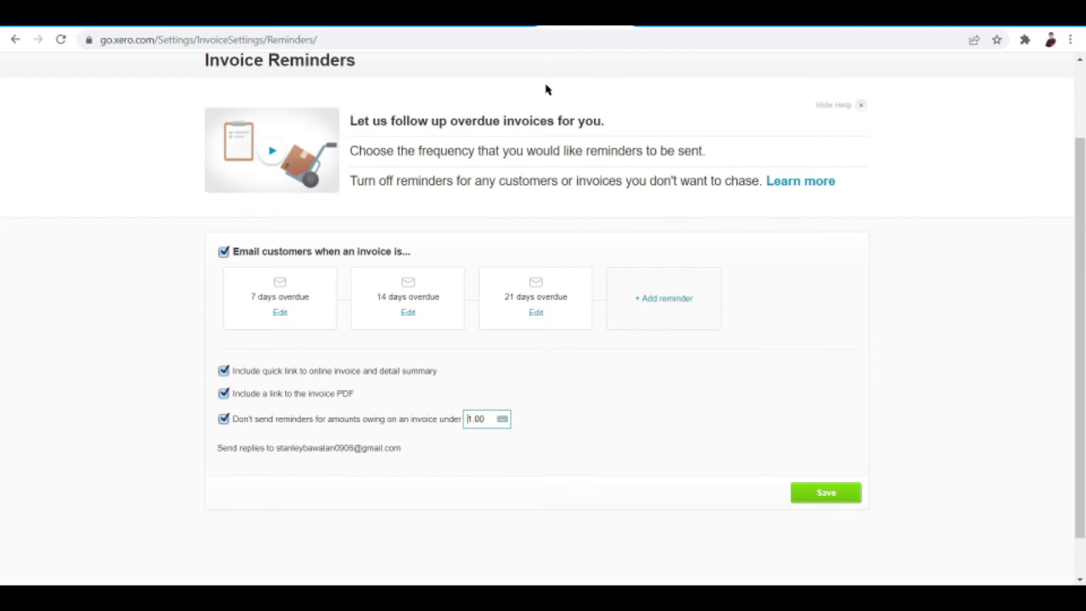
scroll(547, 89, up, 2)
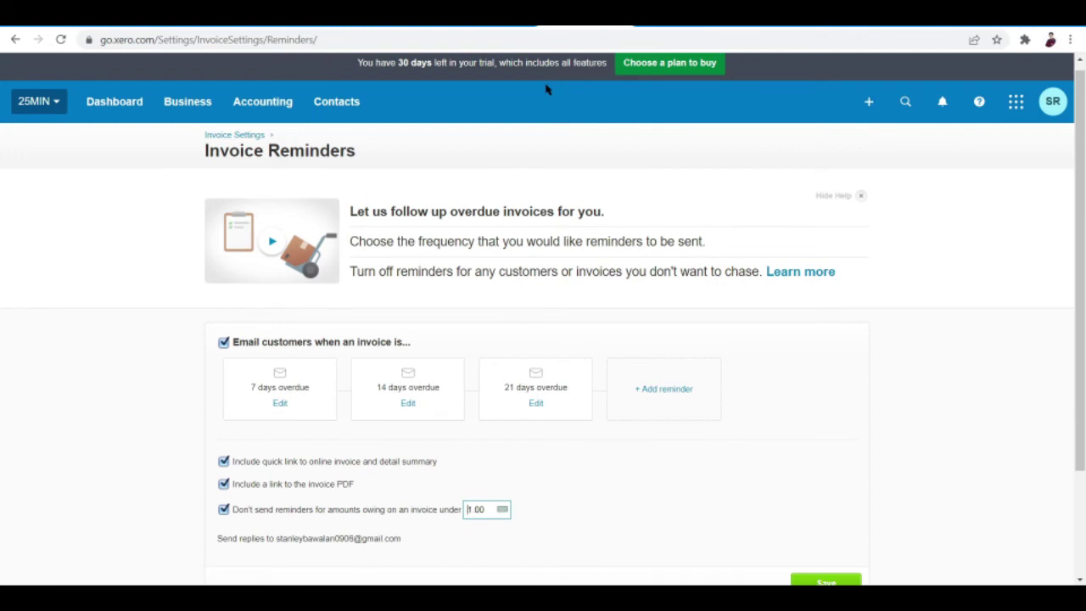
scroll(547, 89, up, 1)
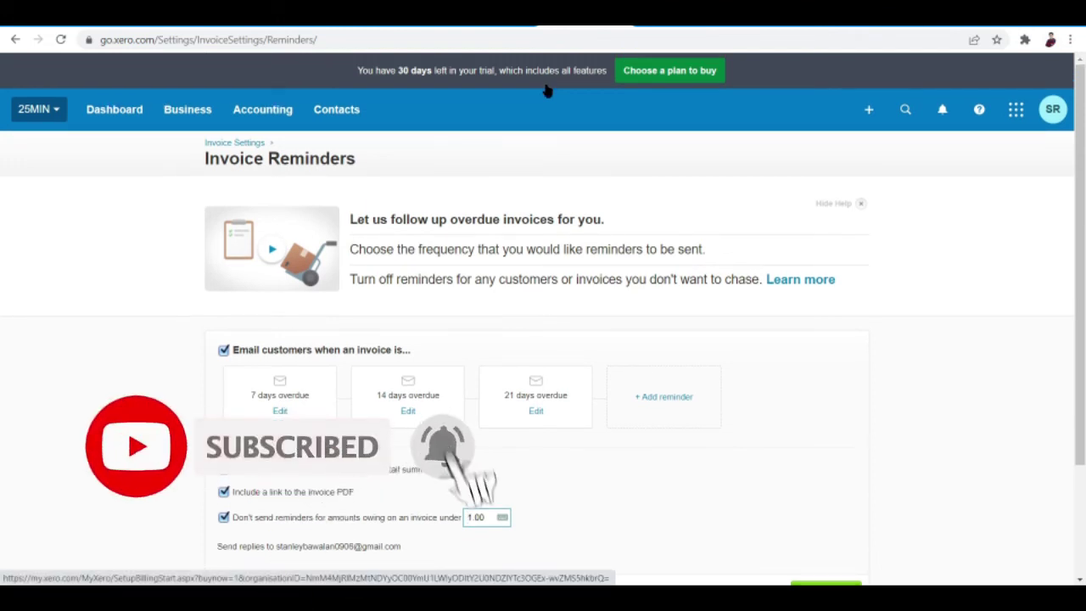
scroll(547, 89, down, 3)
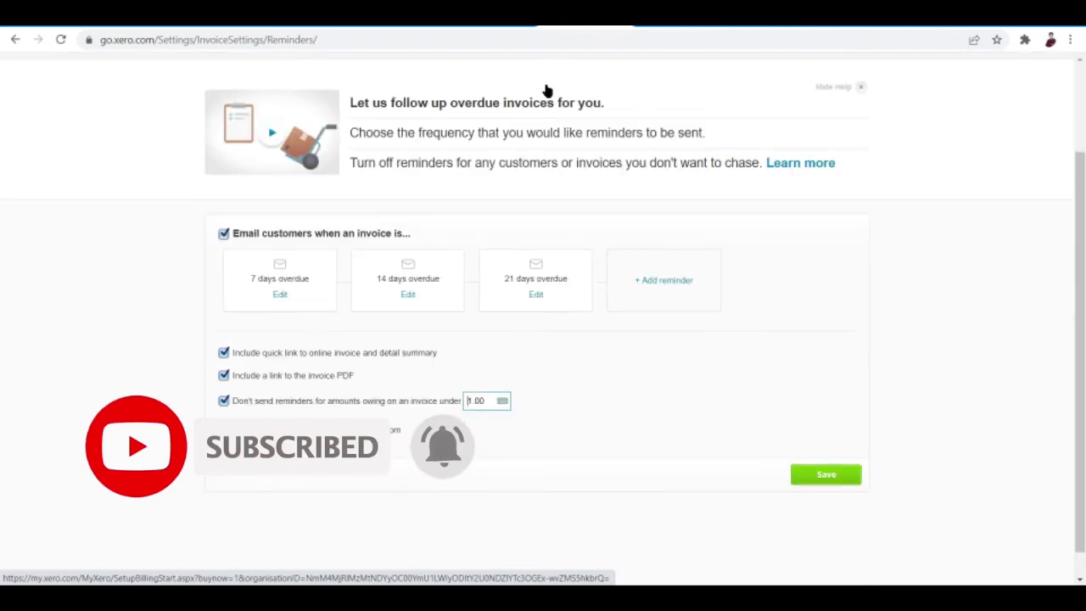
scroll(546, 85, up, 3)
click(674, 65)
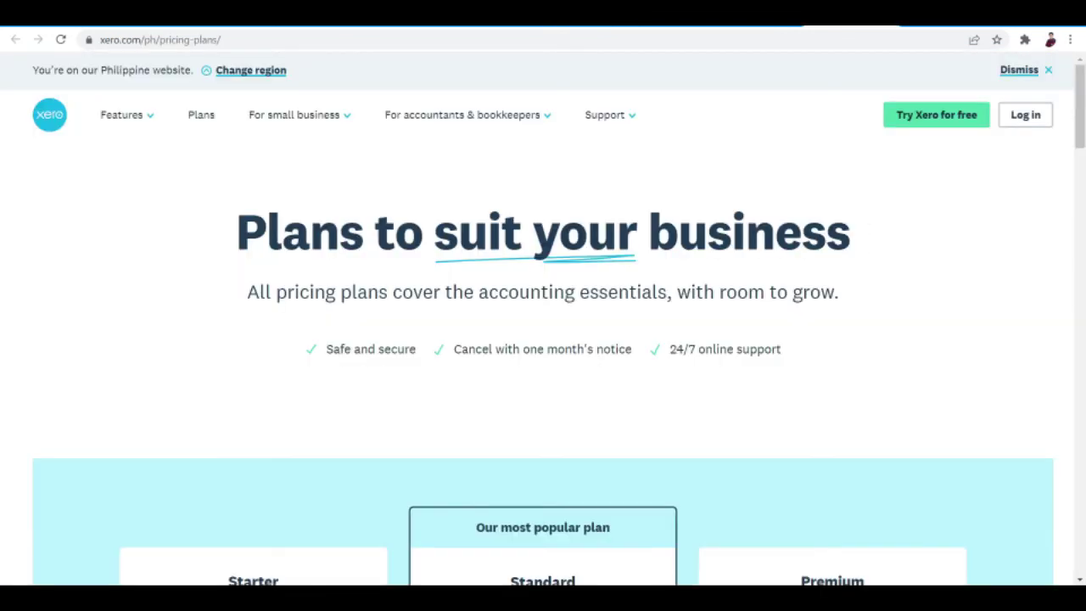
scroll(722, 320, down, 3)
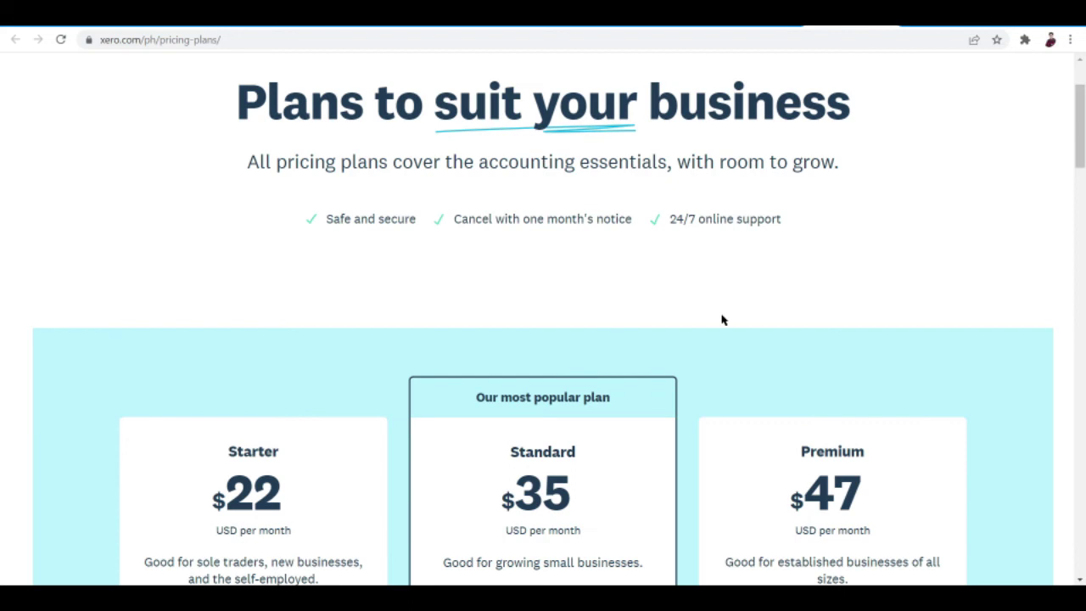
scroll(722, 320, up, 1)
scroll(722, 320, down, 2)
scroll(722, 320, up, 1)
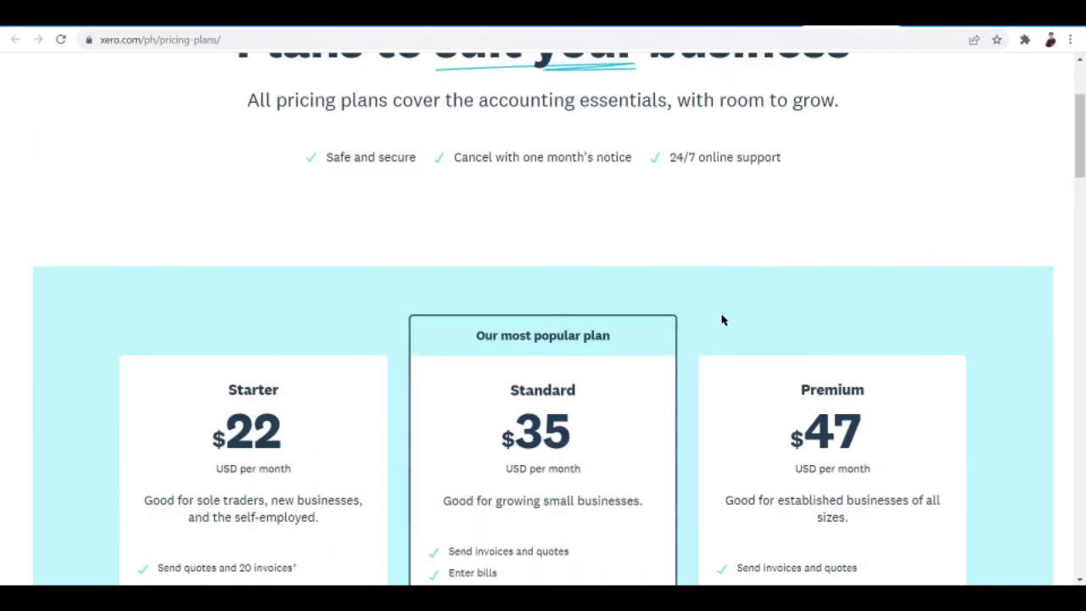
scroll(722, 320, down, 3)
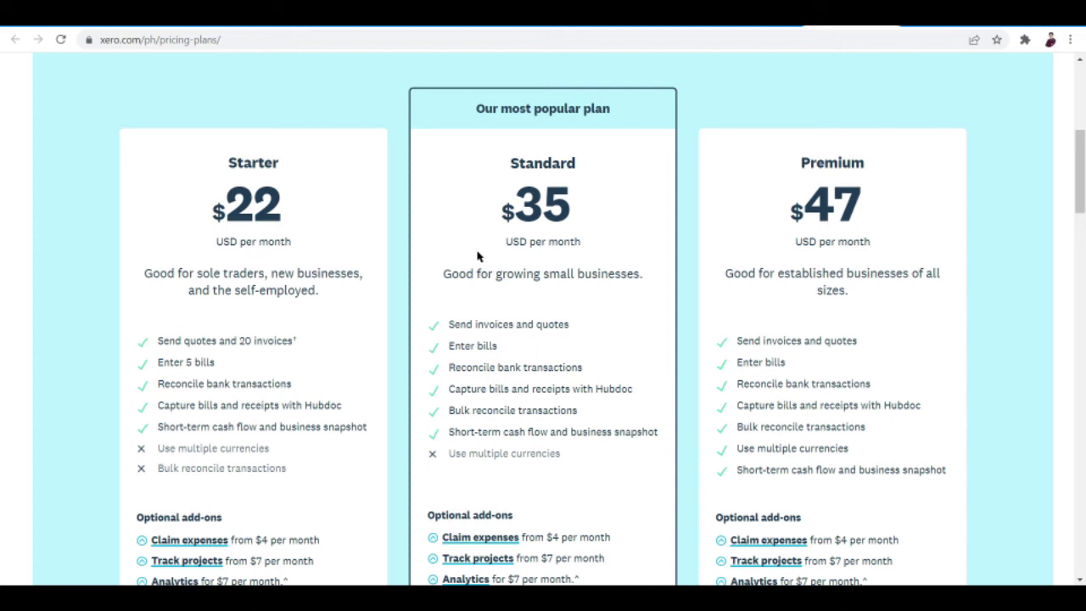
scroll(477, 256, down, 1)
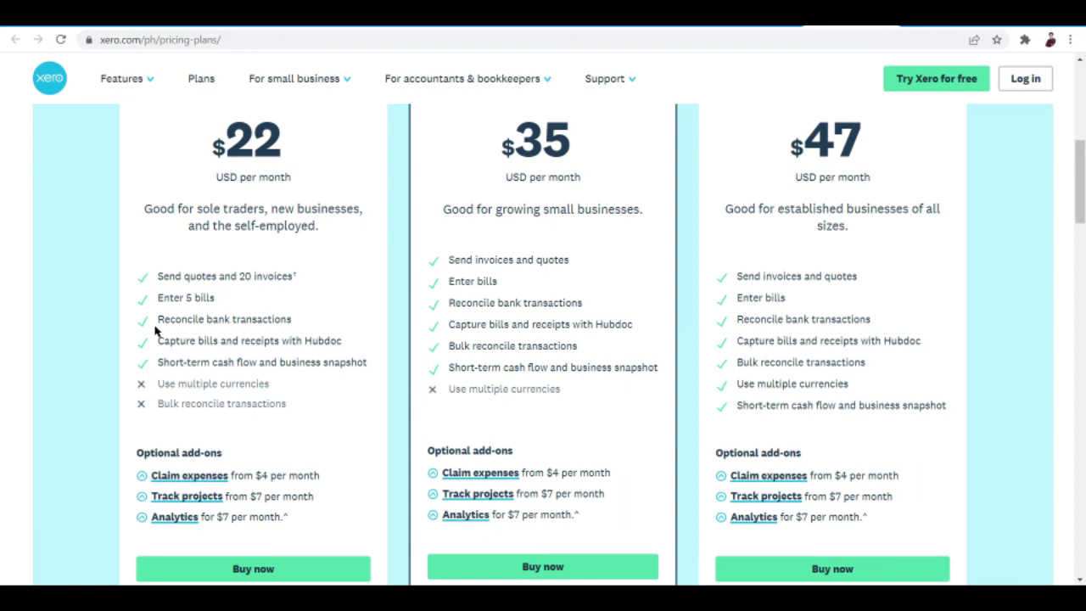
scroll(307, 331, down, 1)
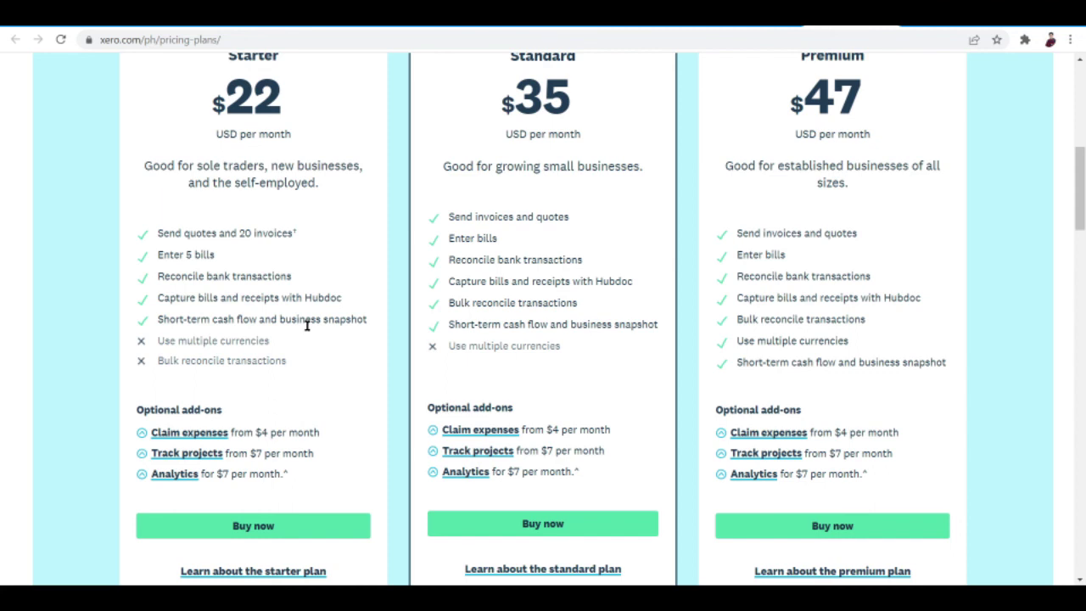
scroll(307, 325, up, 1)
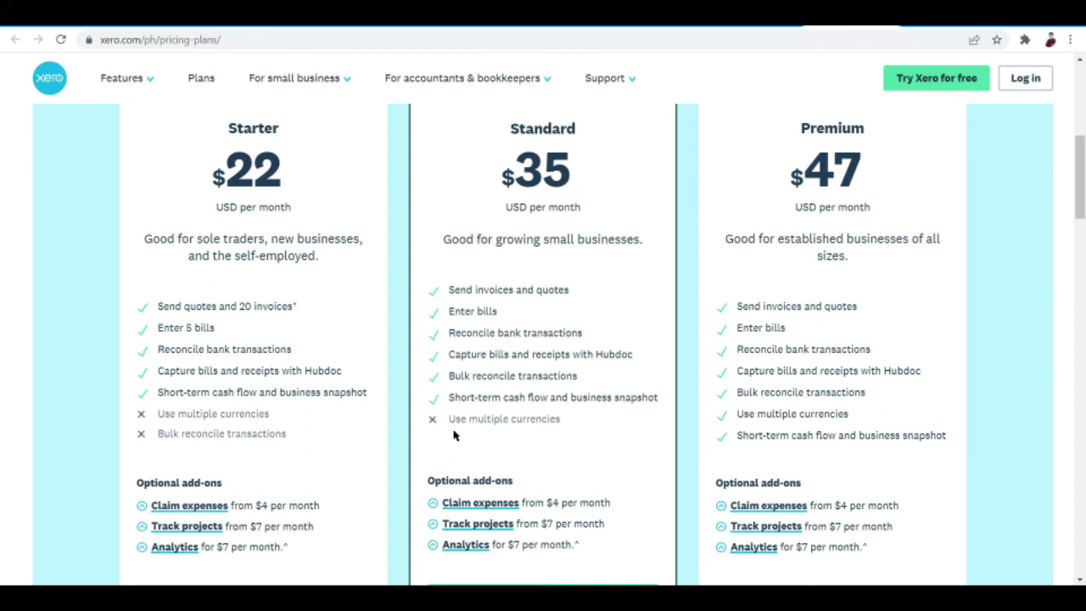
Compare plan cards and add-ons: Claim expenses from $4, Track projects and Analytics at $7
scroll(496, 422, up, 1)
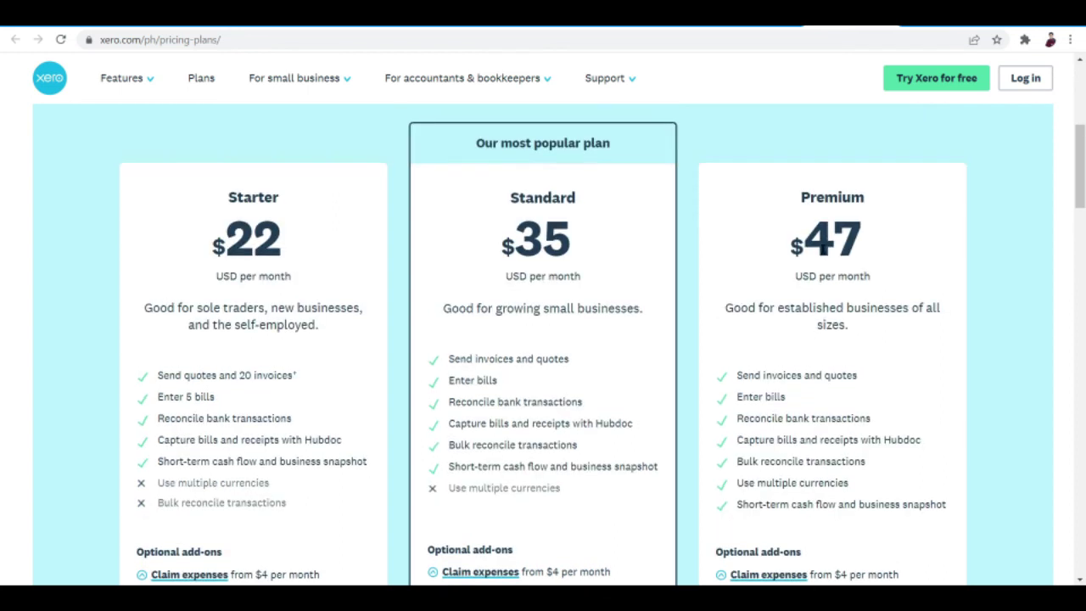
scroll(876, 332, down, 2)
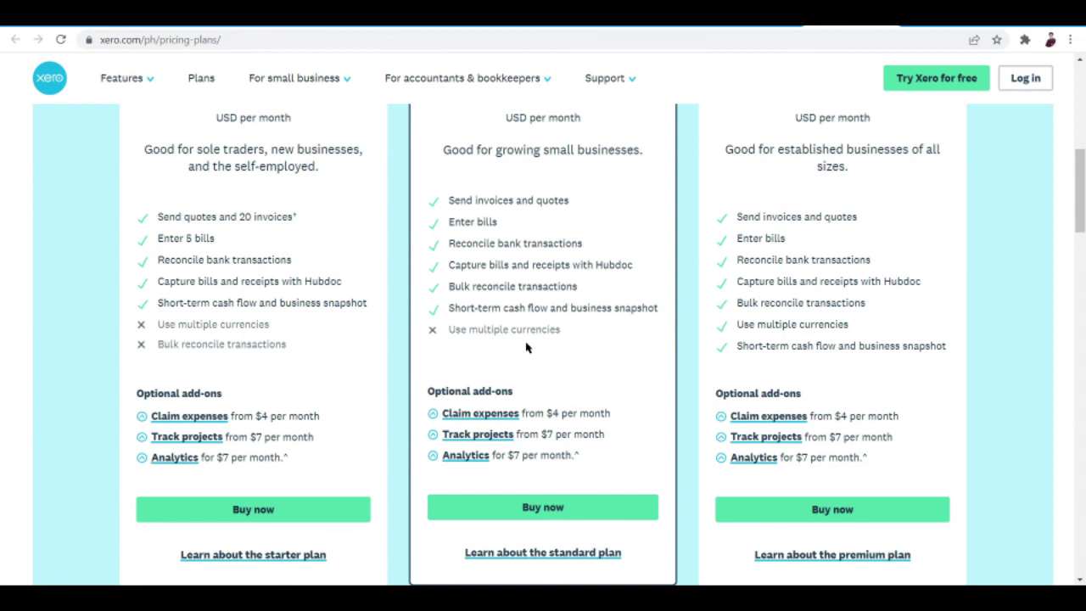
scroll(526, 346, up, 1)
scroll(526, 344, down, 1)
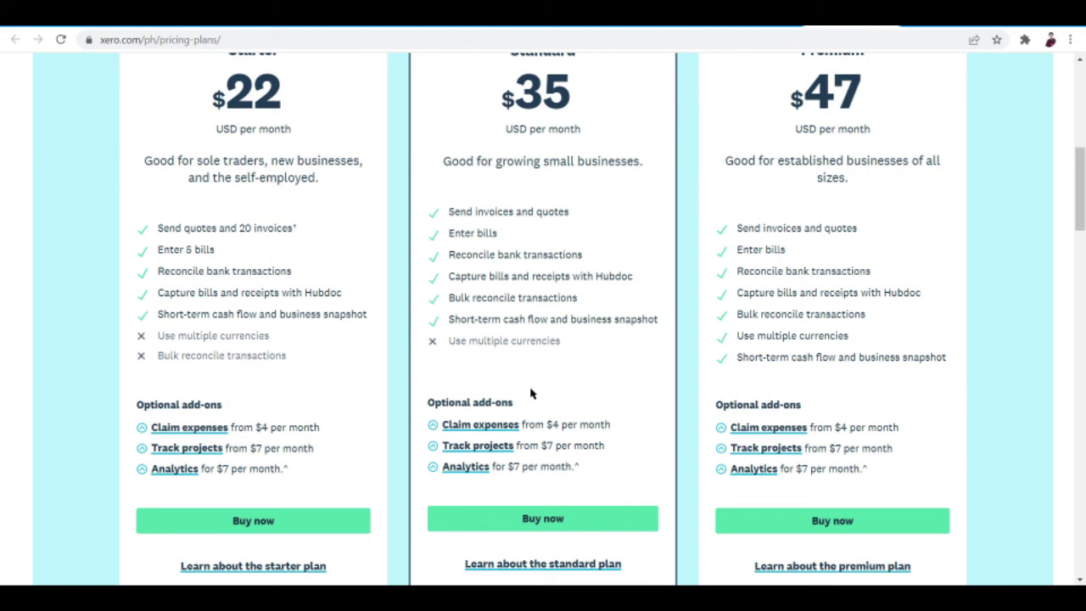
scroll(535, 405, up, 1)
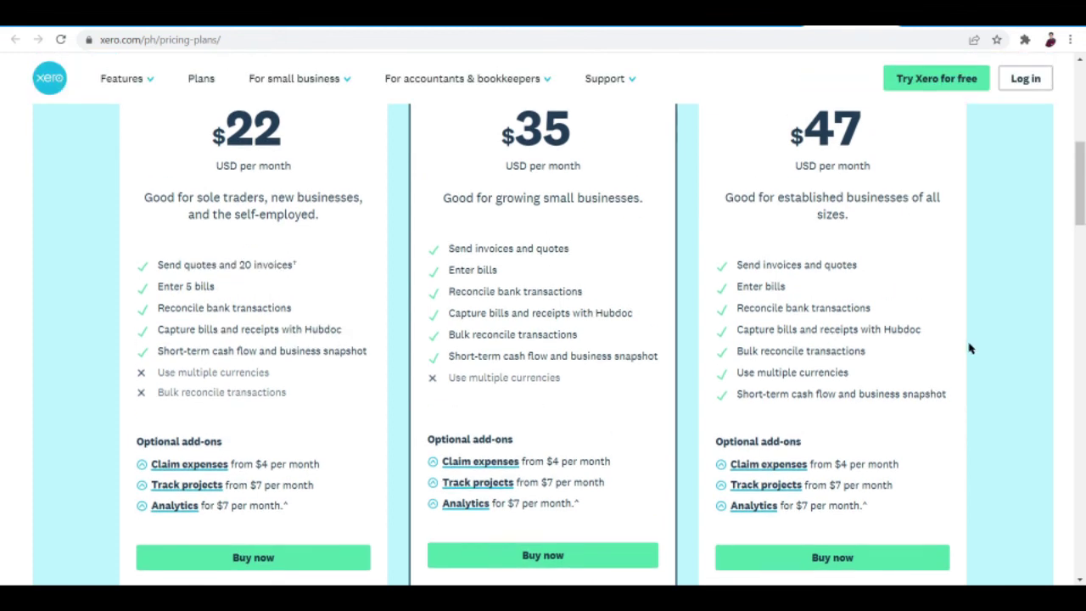
scroll(971, 350, up, 1)
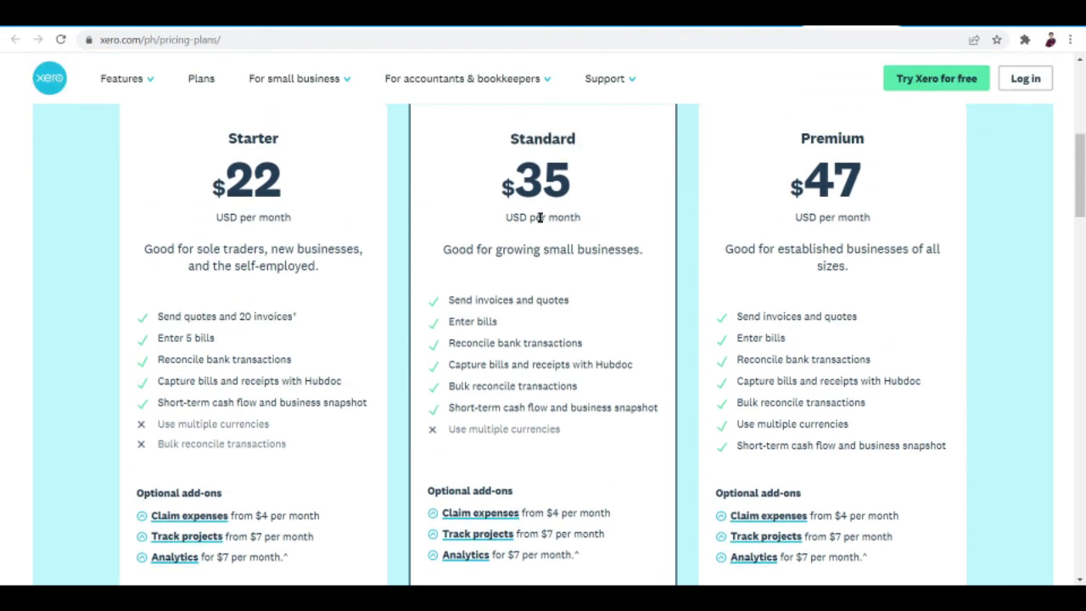
scroll(829, 241, up, 2)
scroll(587, 404, down, 2)
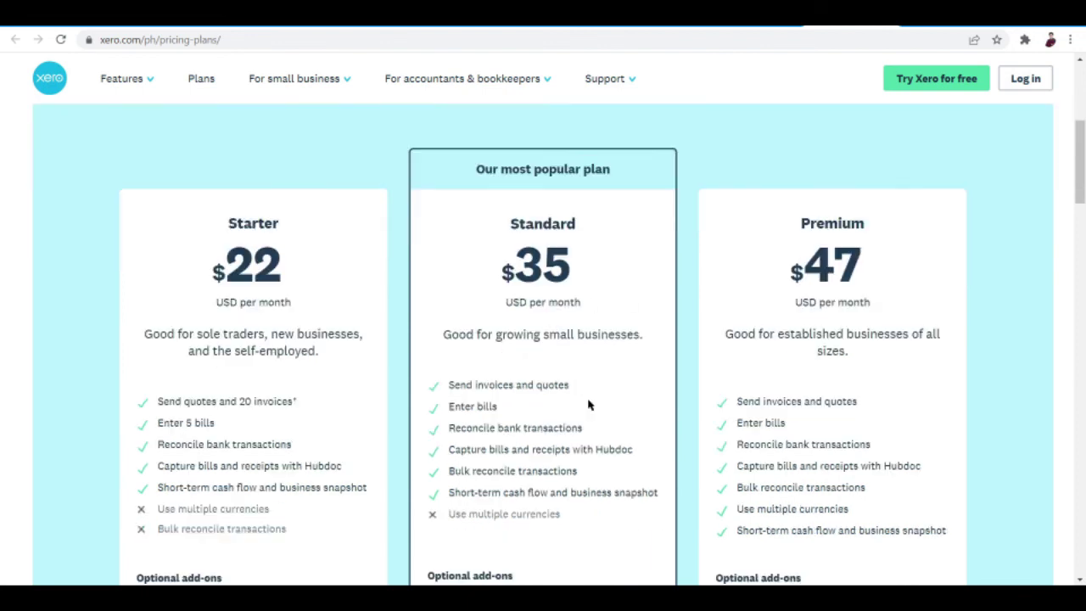
scroll(587, 405, down, 3)
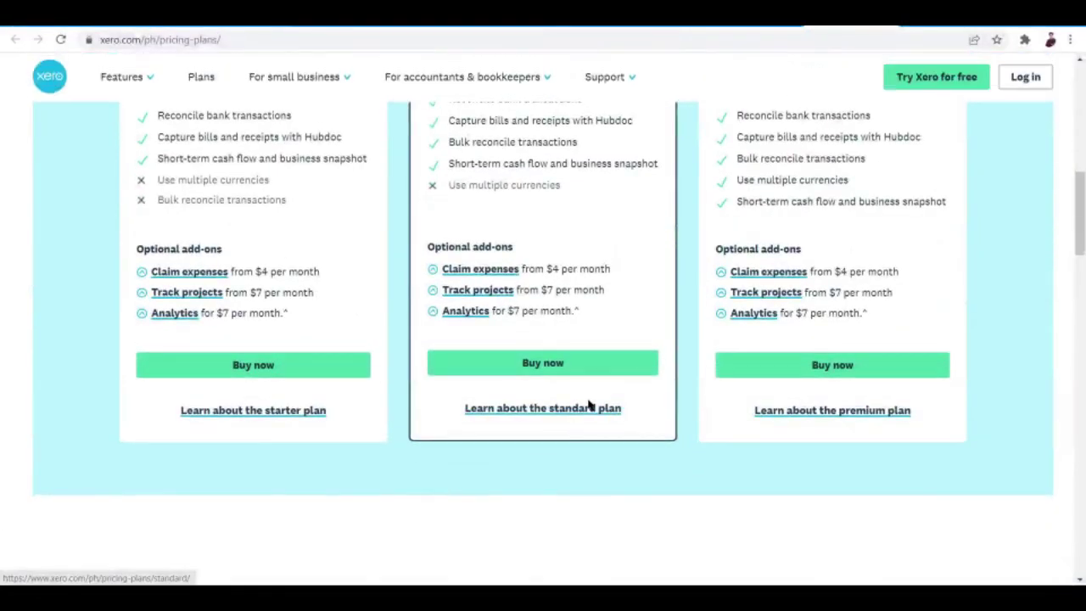
scroll(573, 236, down, 2)
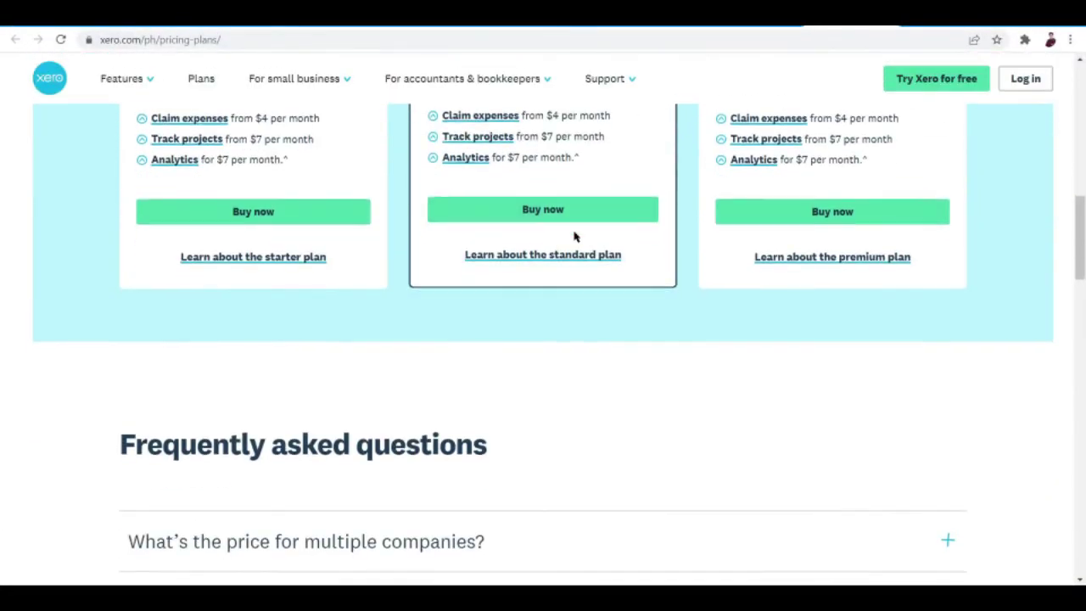
scroll(573, 237, up, 2)
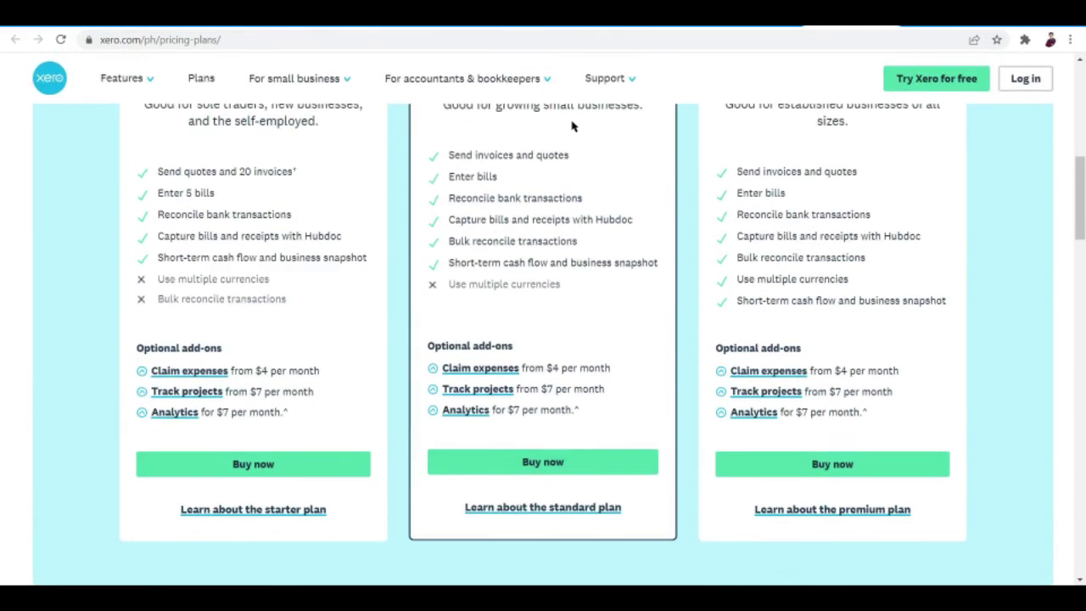
scroll(659, 258, up, 2)
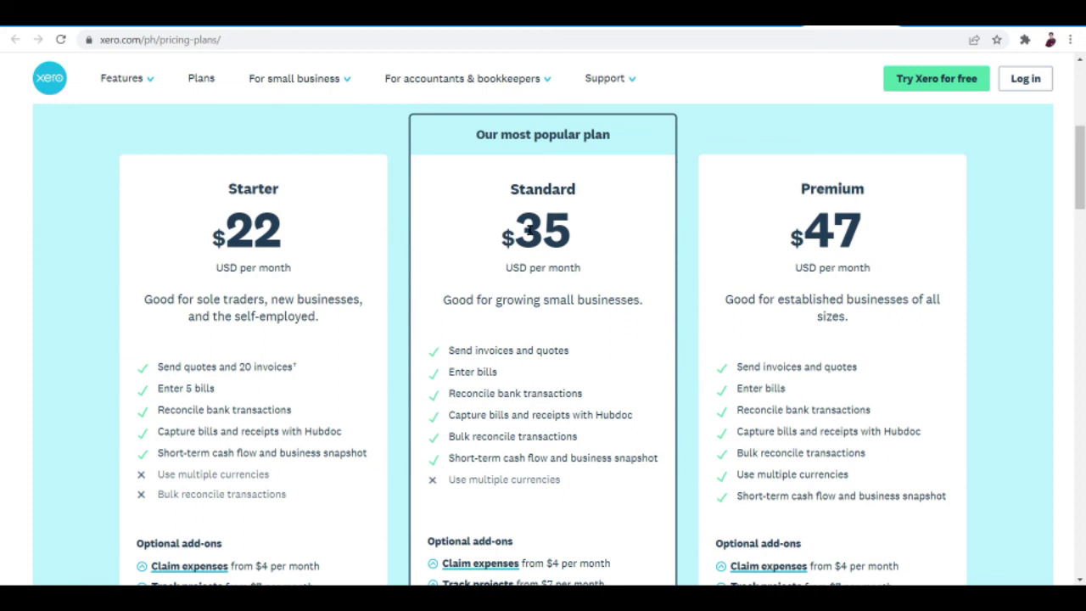
Go back to the Xero Philippines homepage advertising plans from $22 per month
key(alt+Left)
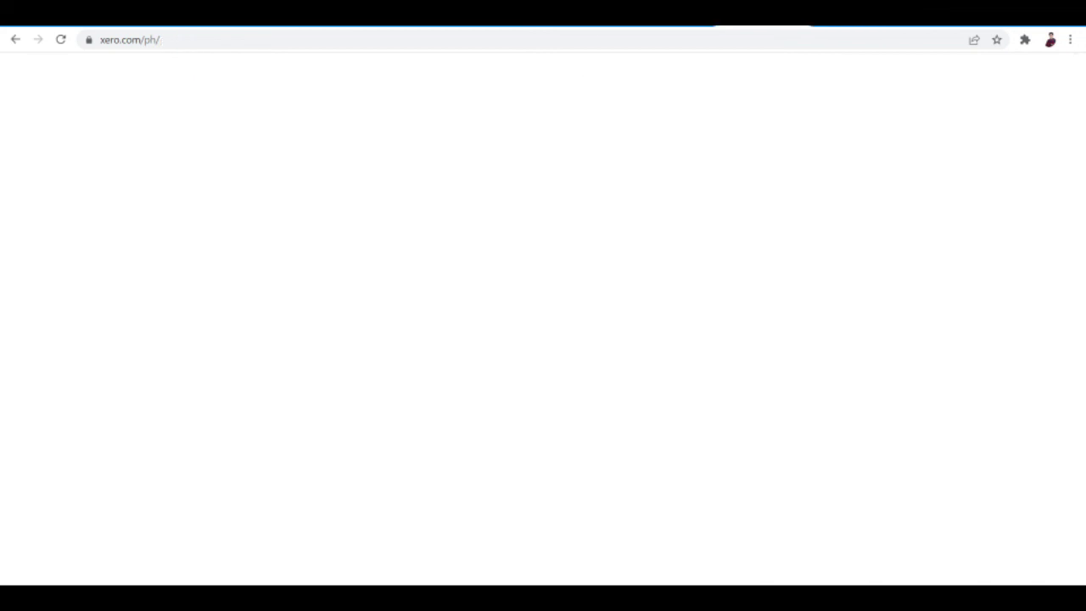
scroll(644, 407, up, 15)
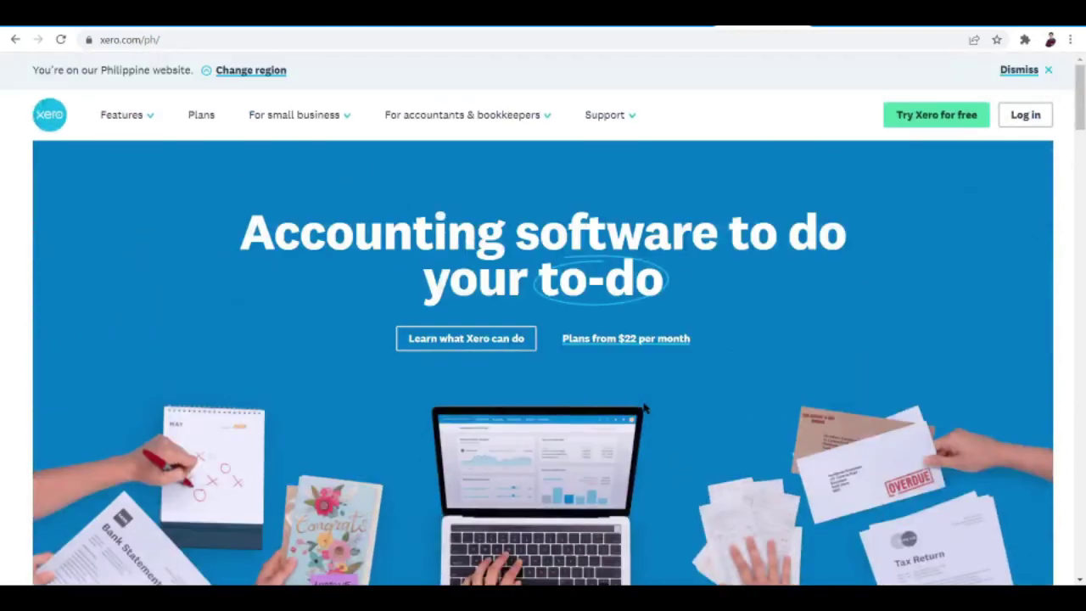